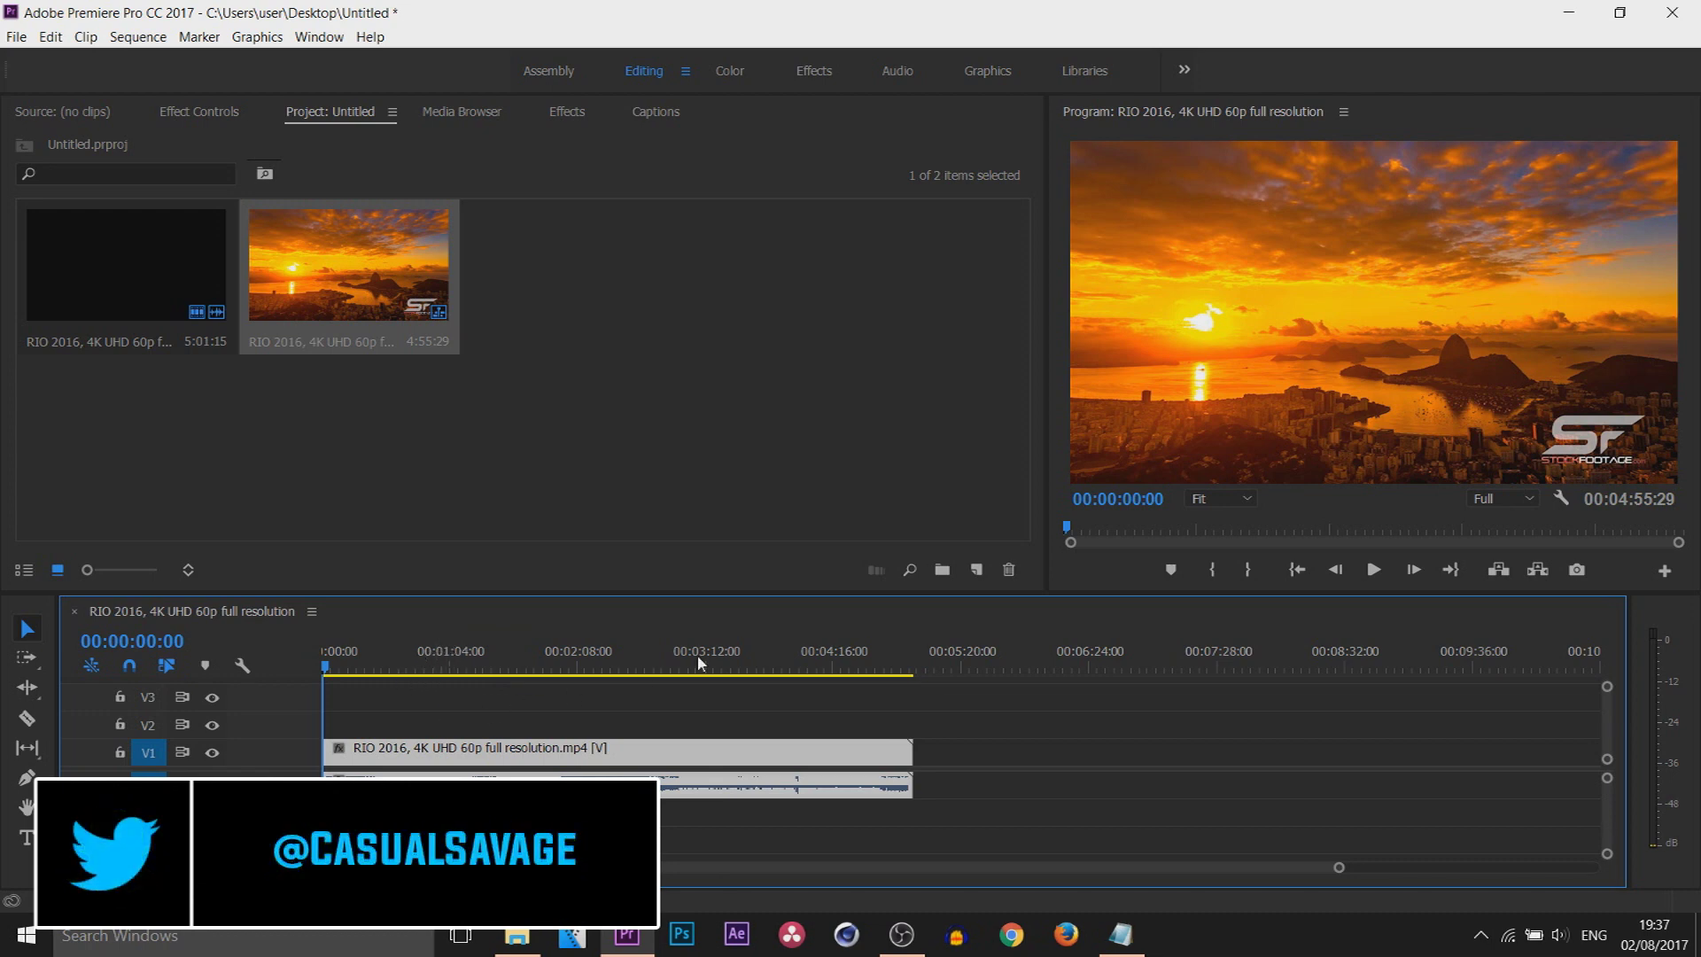
Trim both ends of the RIO 2016 clip to about 42 seconds (00:00:42:04) and move it to 0:00
click(908, 660)
drag(911, 662, 914, 666)
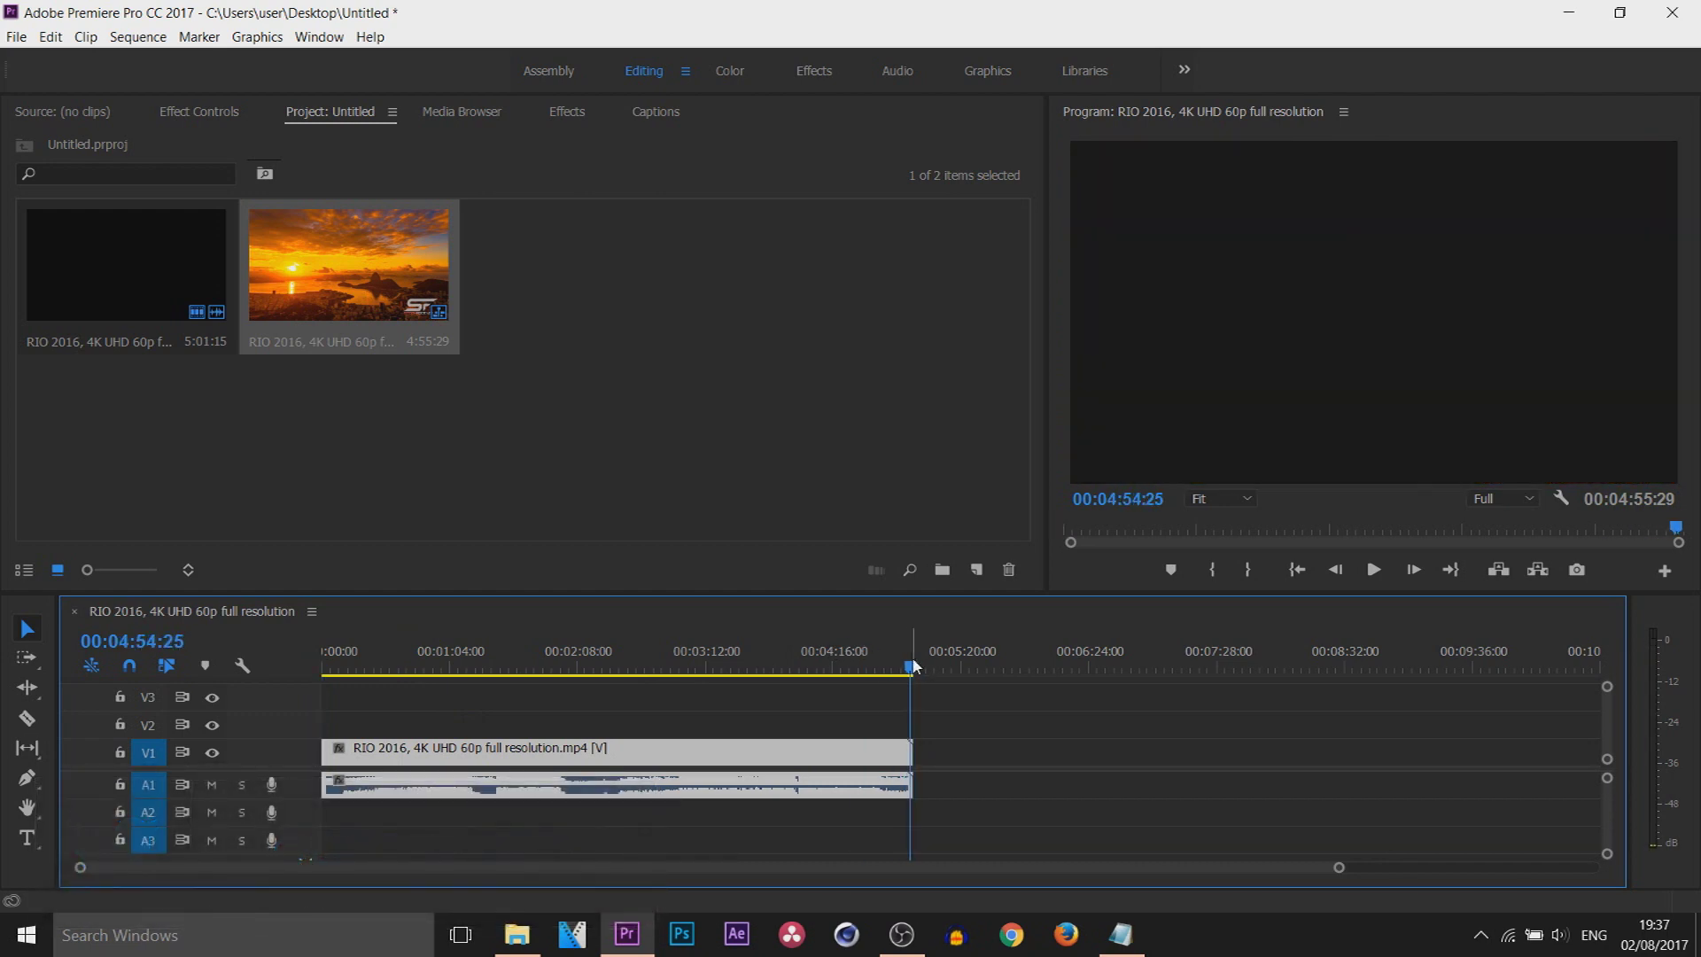
drag(909, 742, 440, 744)
drag(326, 744, 369, 763)
drag(396, 669, 305, 667)
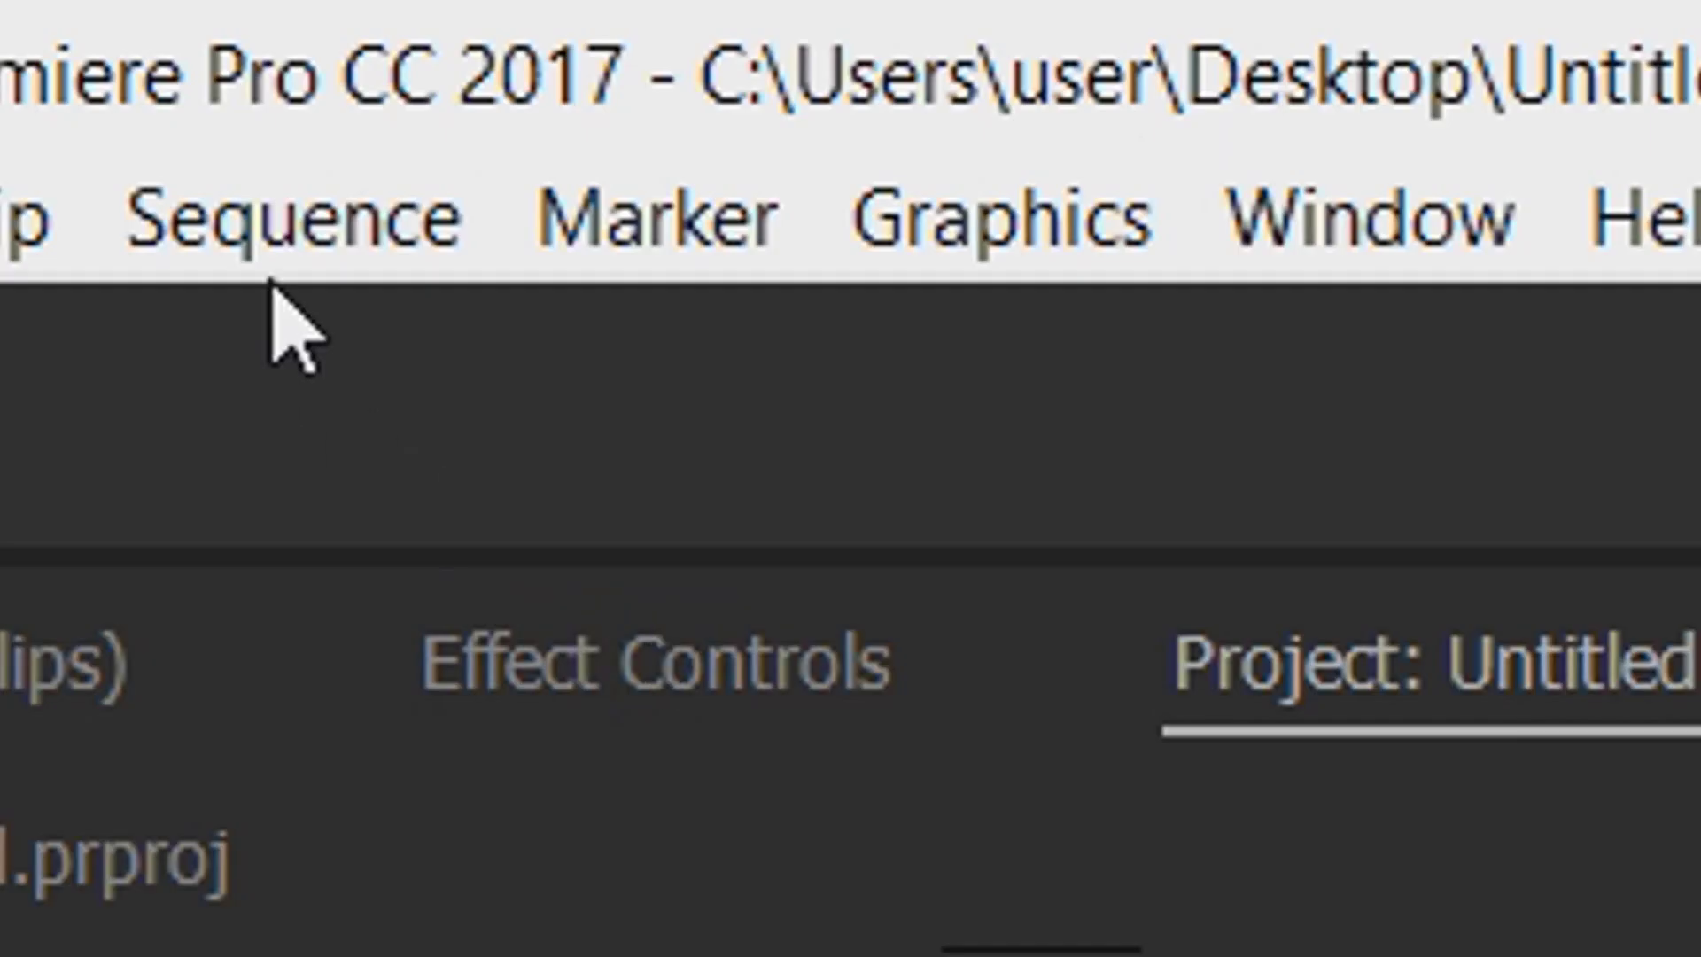
Change the sequence editing mode to DSLR, keep the 29.97 fps timebase, and accept deleting previews
click(140, 36)
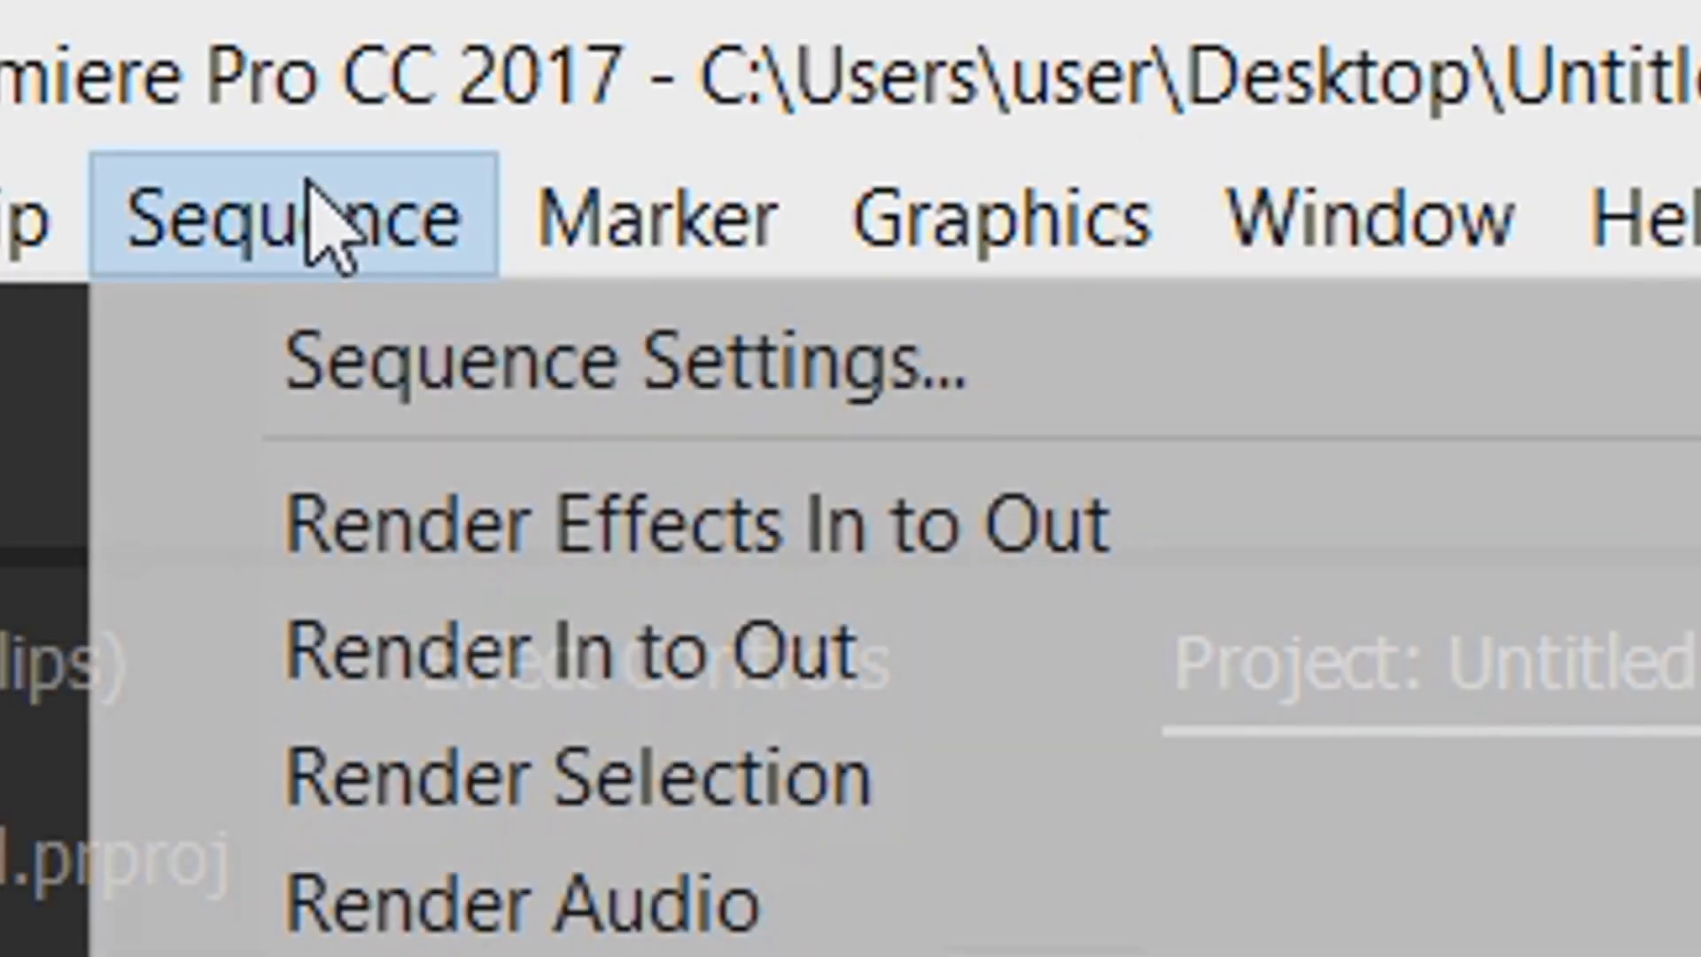
click(456, 367)
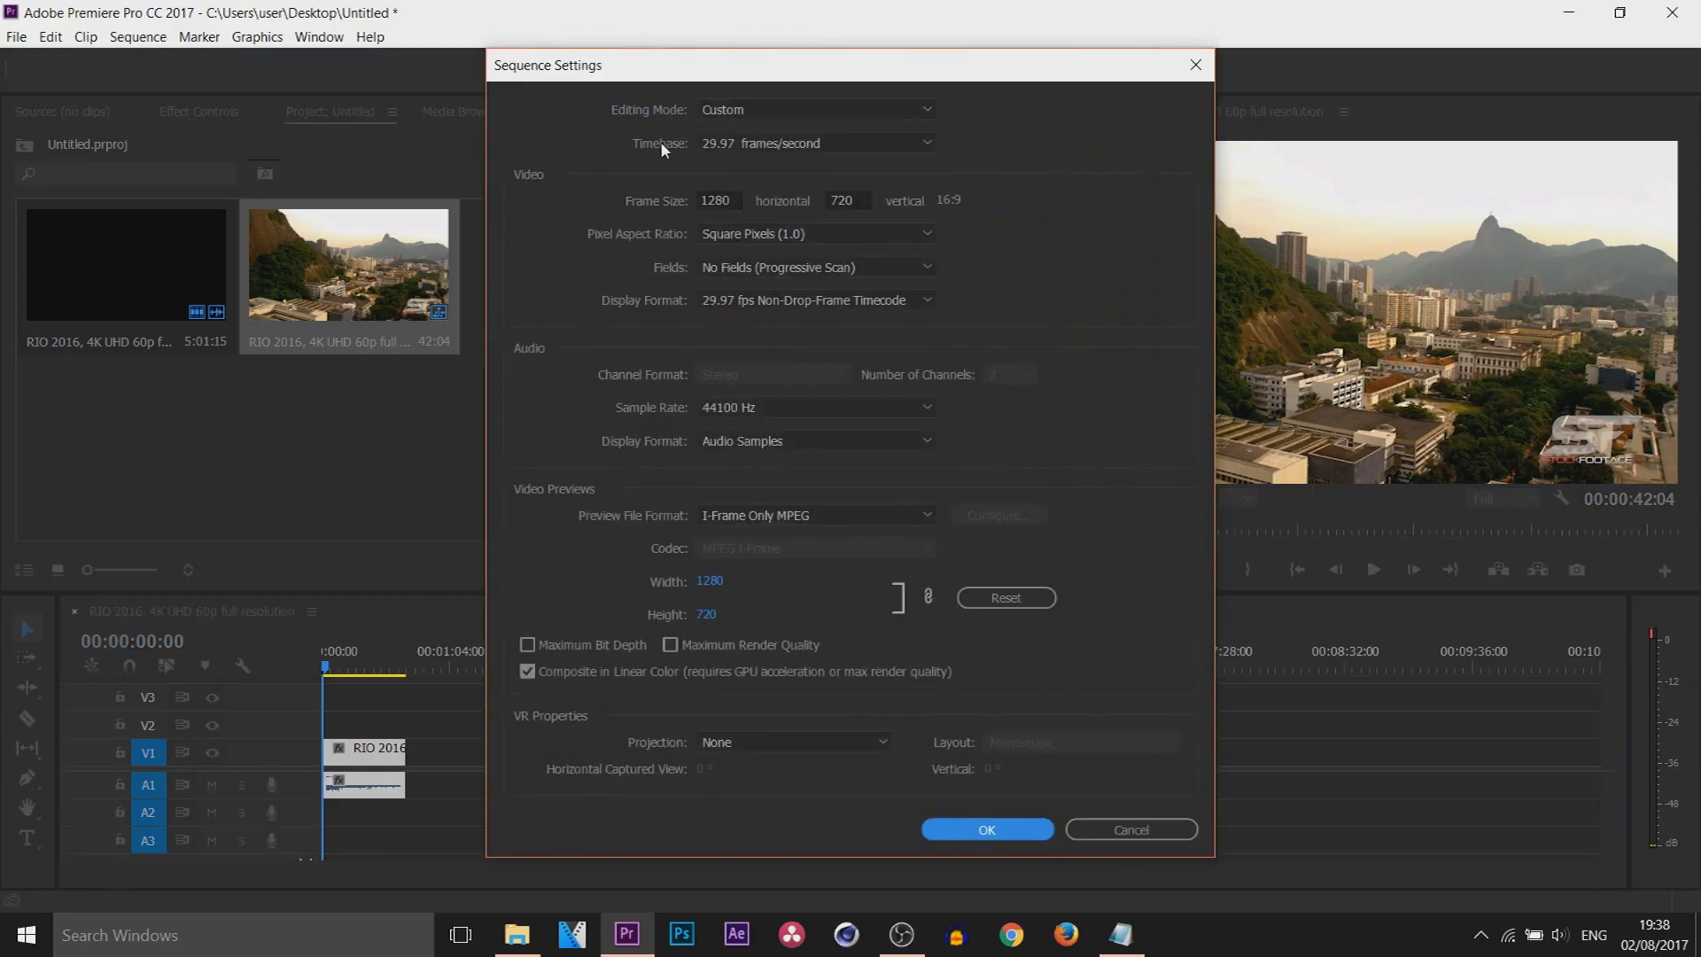
click(733, 110)
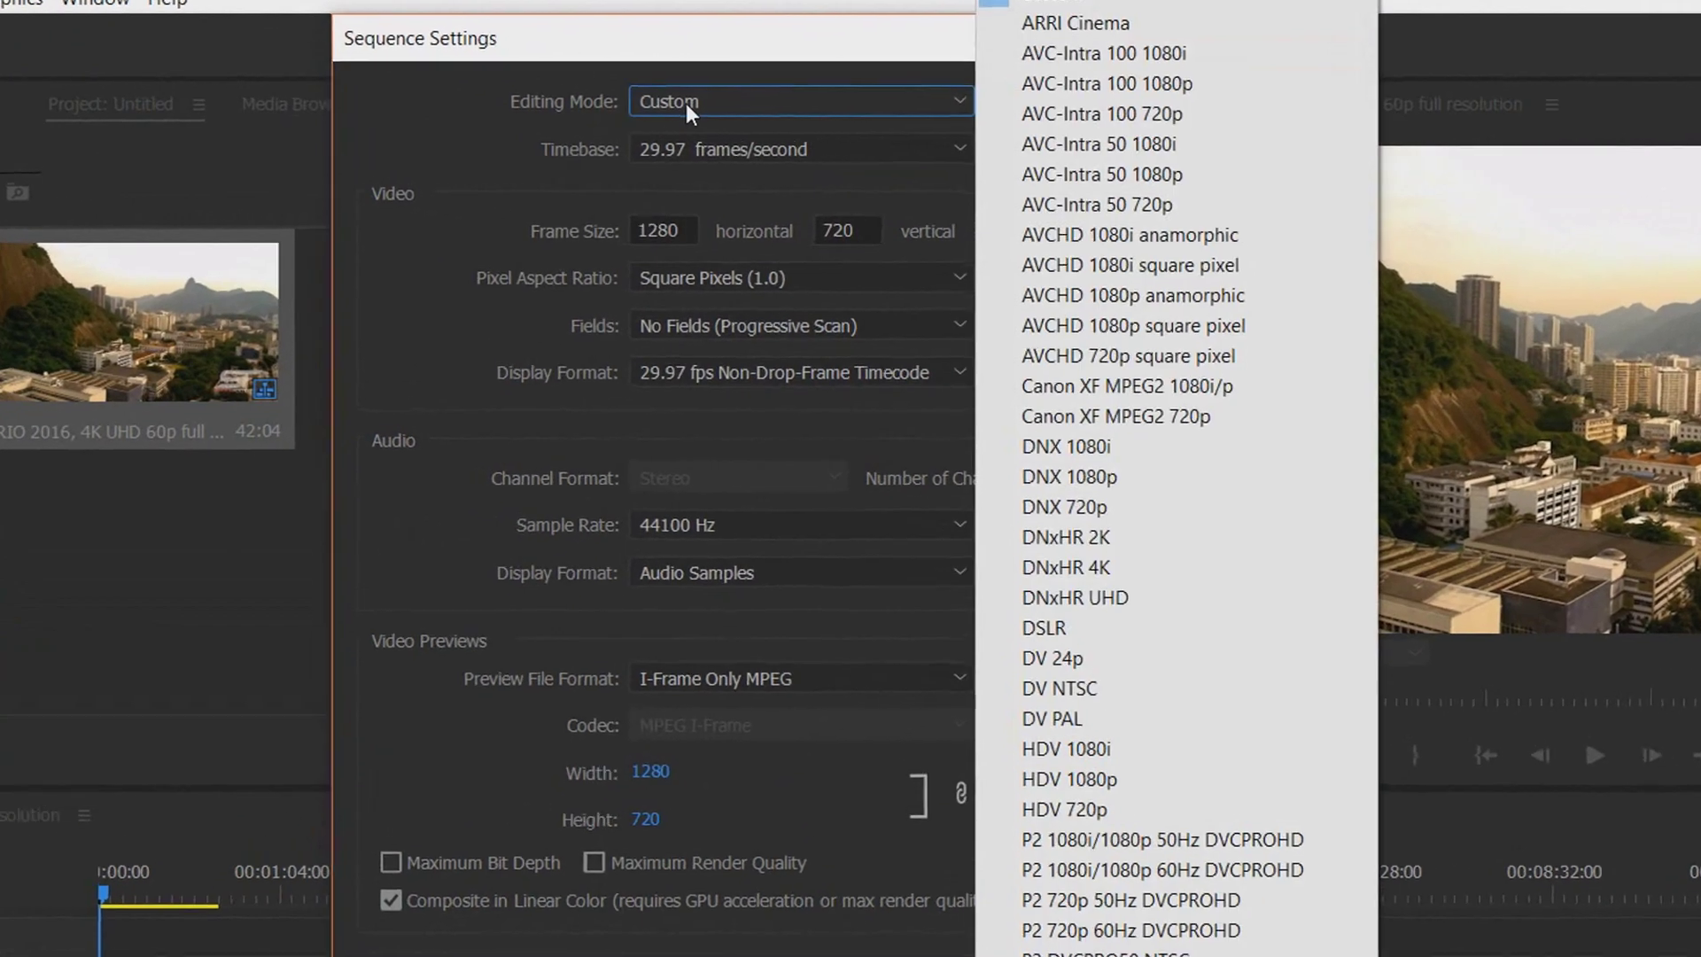
click(1133, 628)
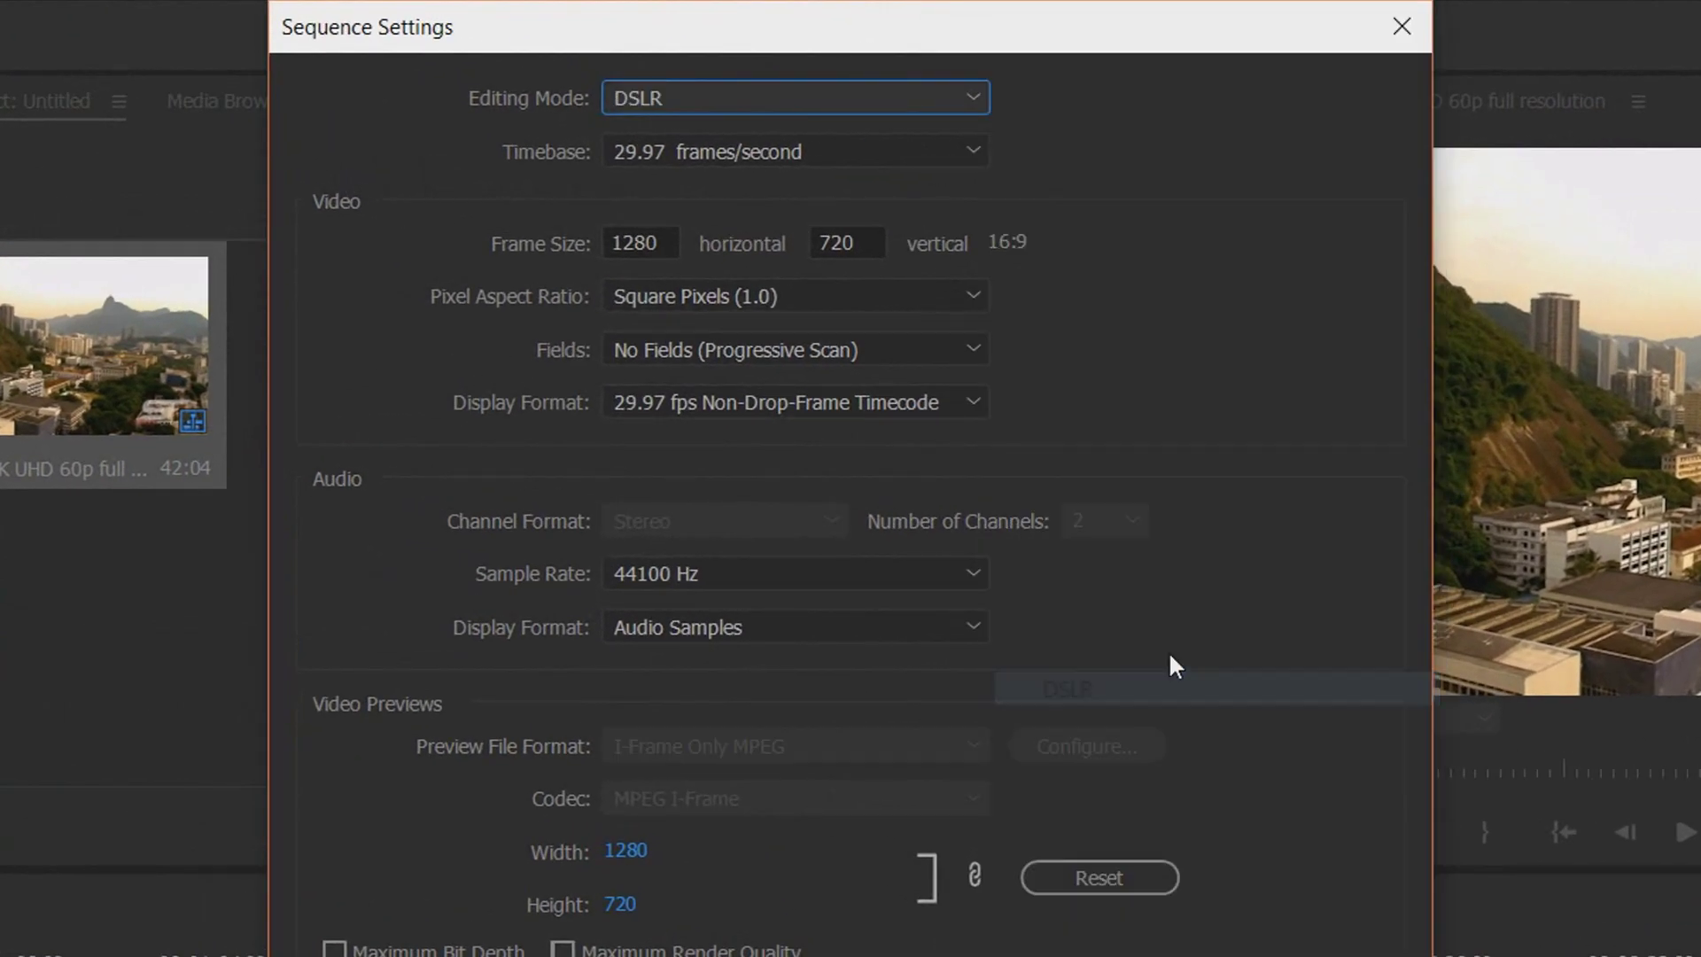
click(639, 150)
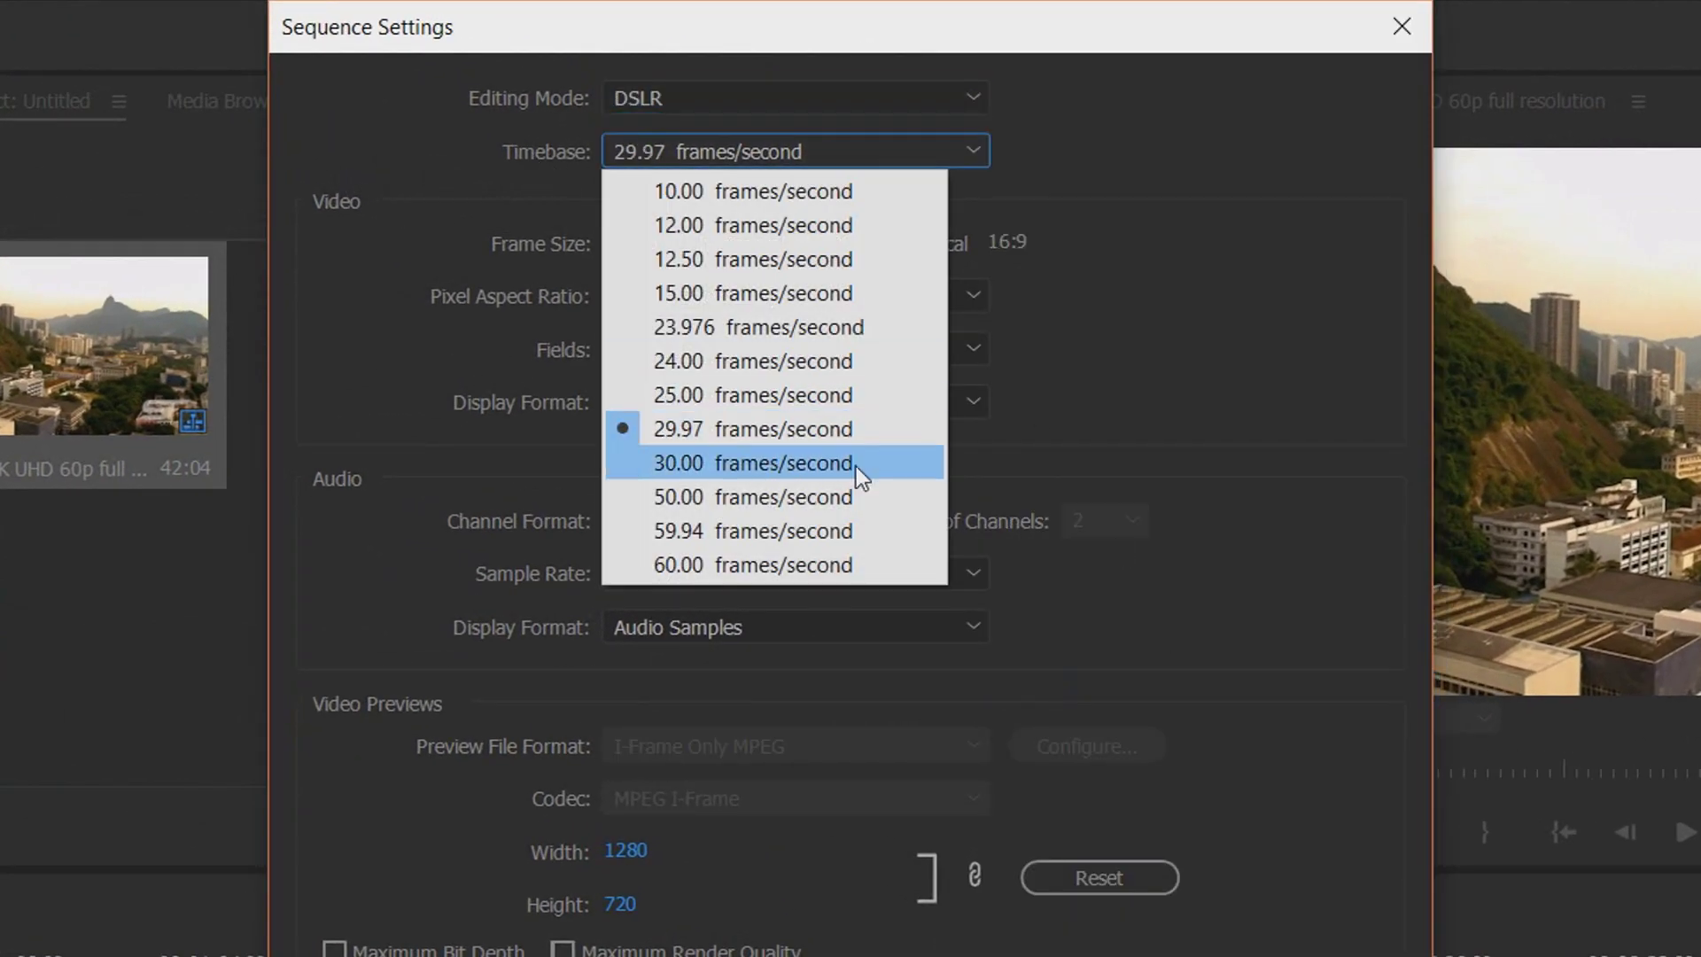
click(1113, 354)
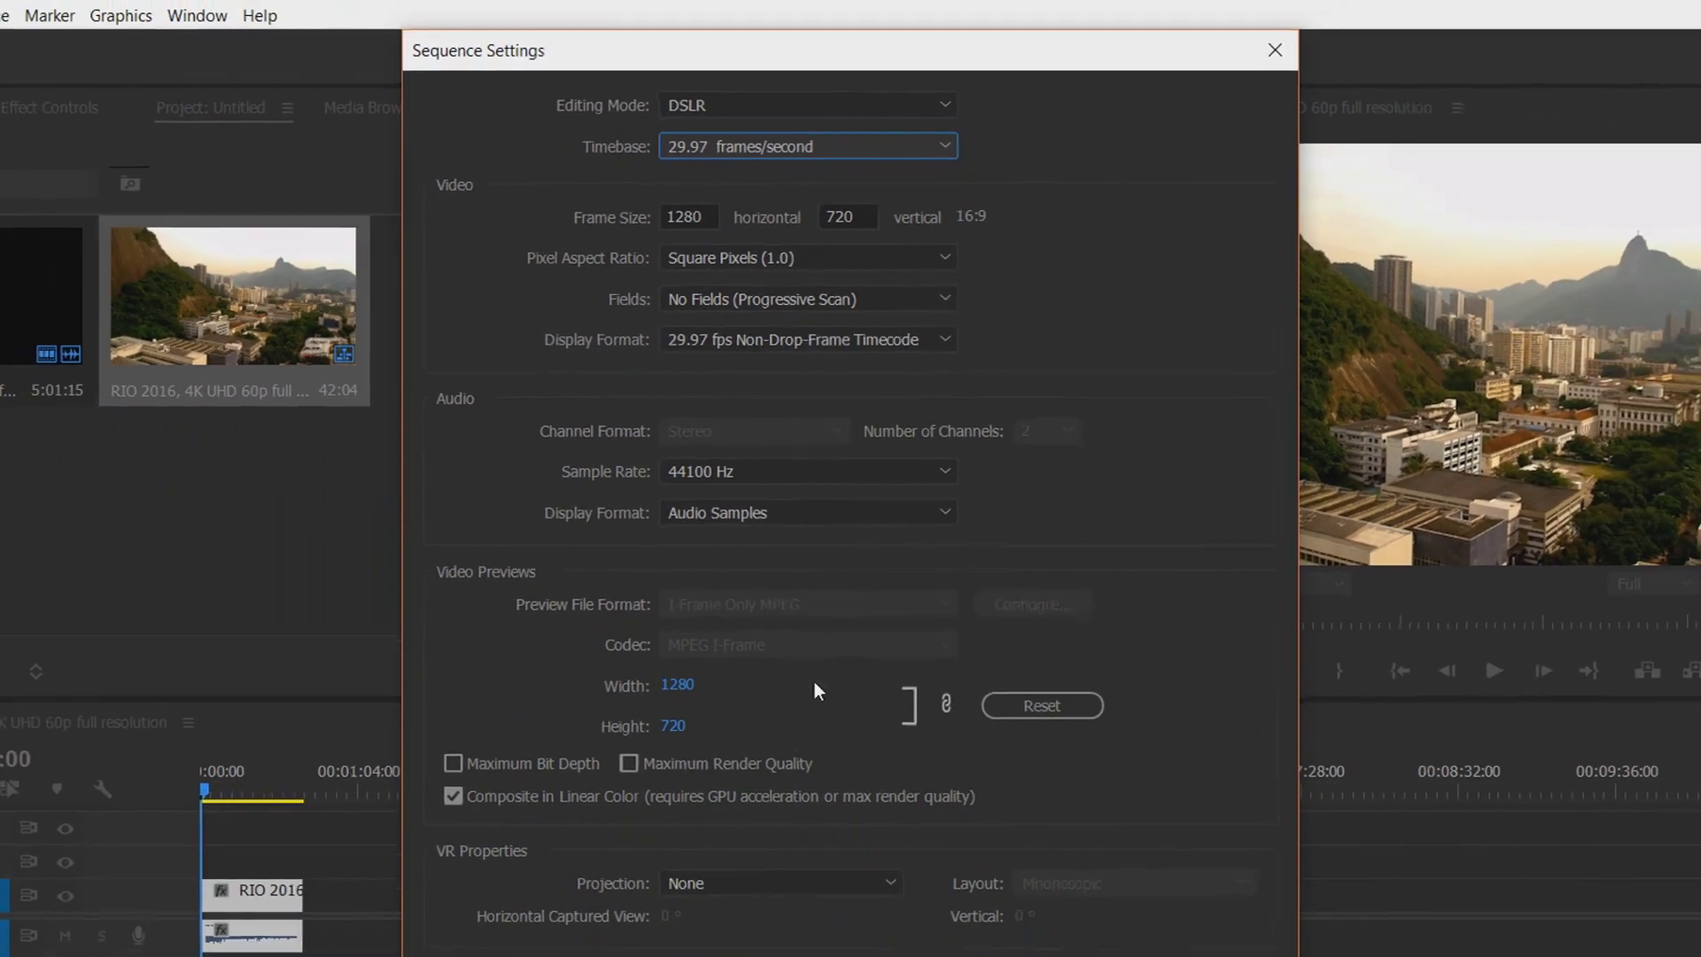
click(987, 829)
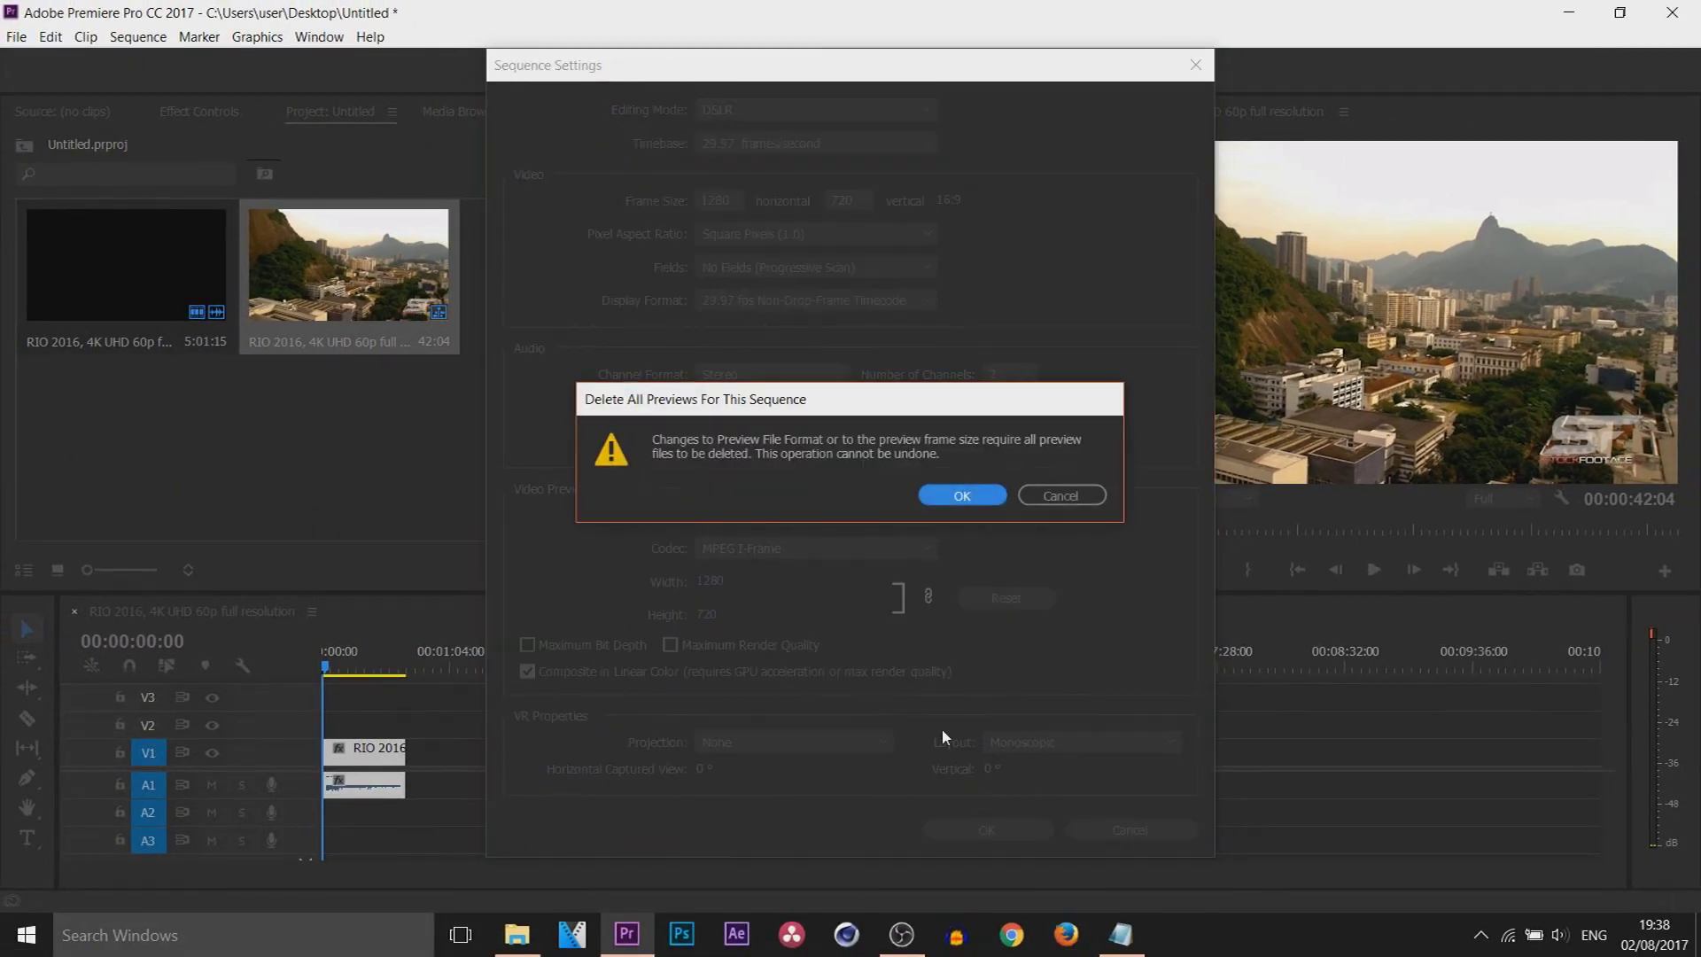
click(962, 495)
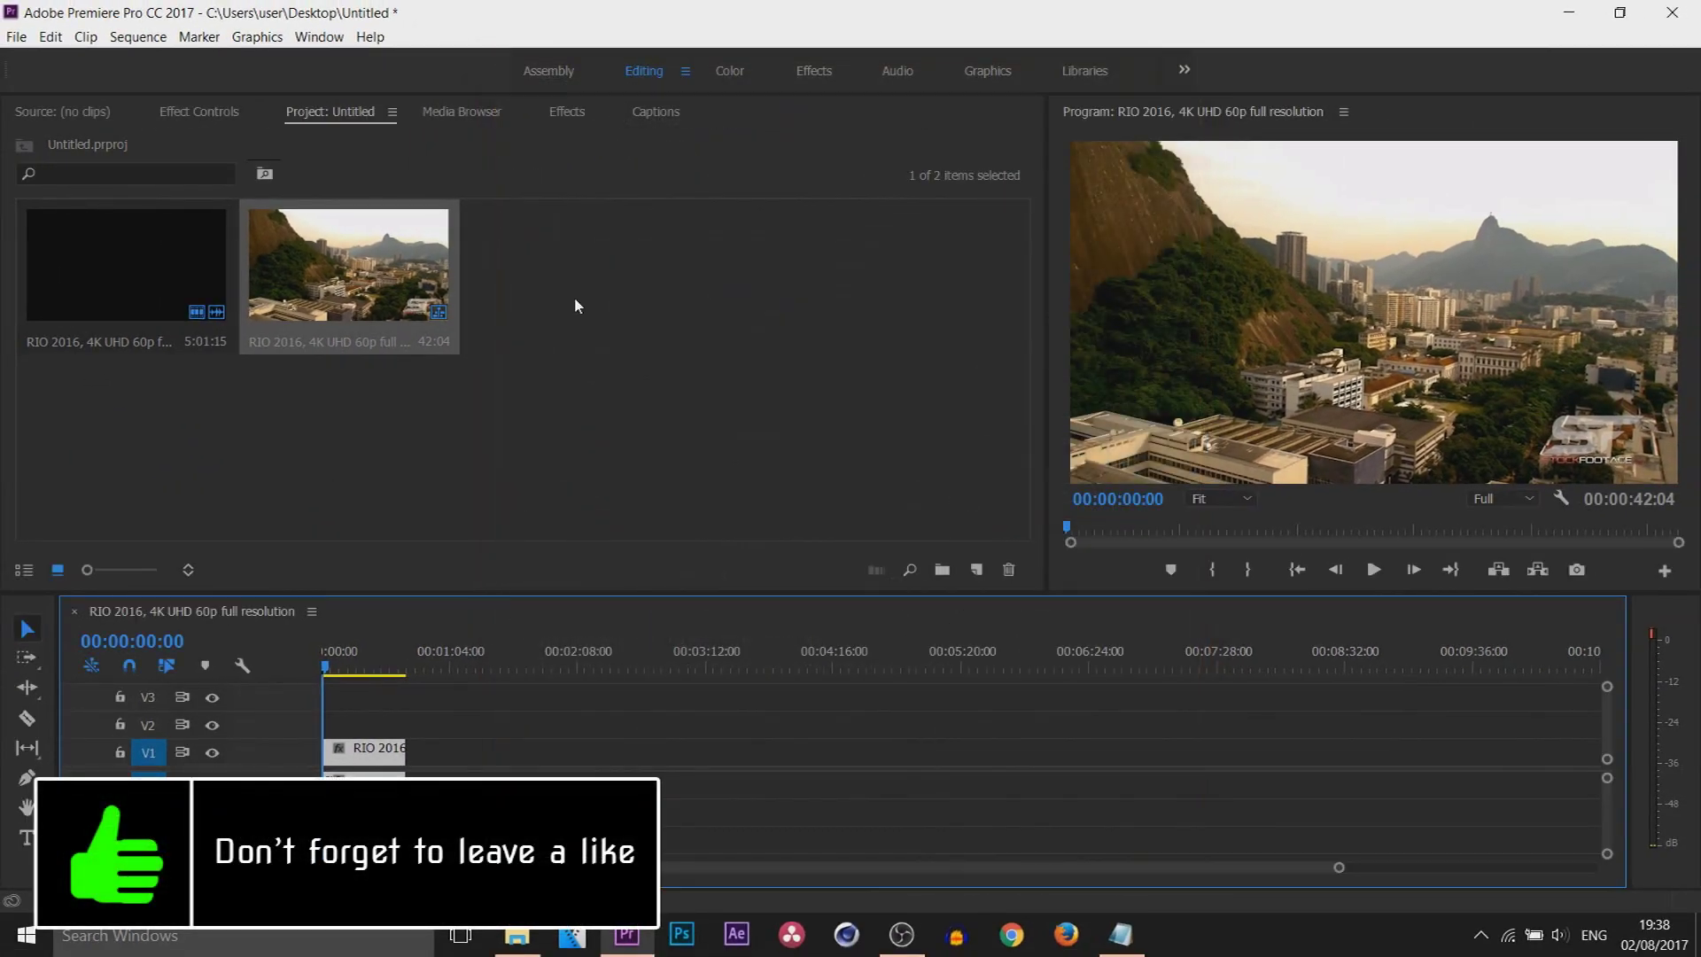
Open the media export settings with H.264 as the format
click(6, 39)
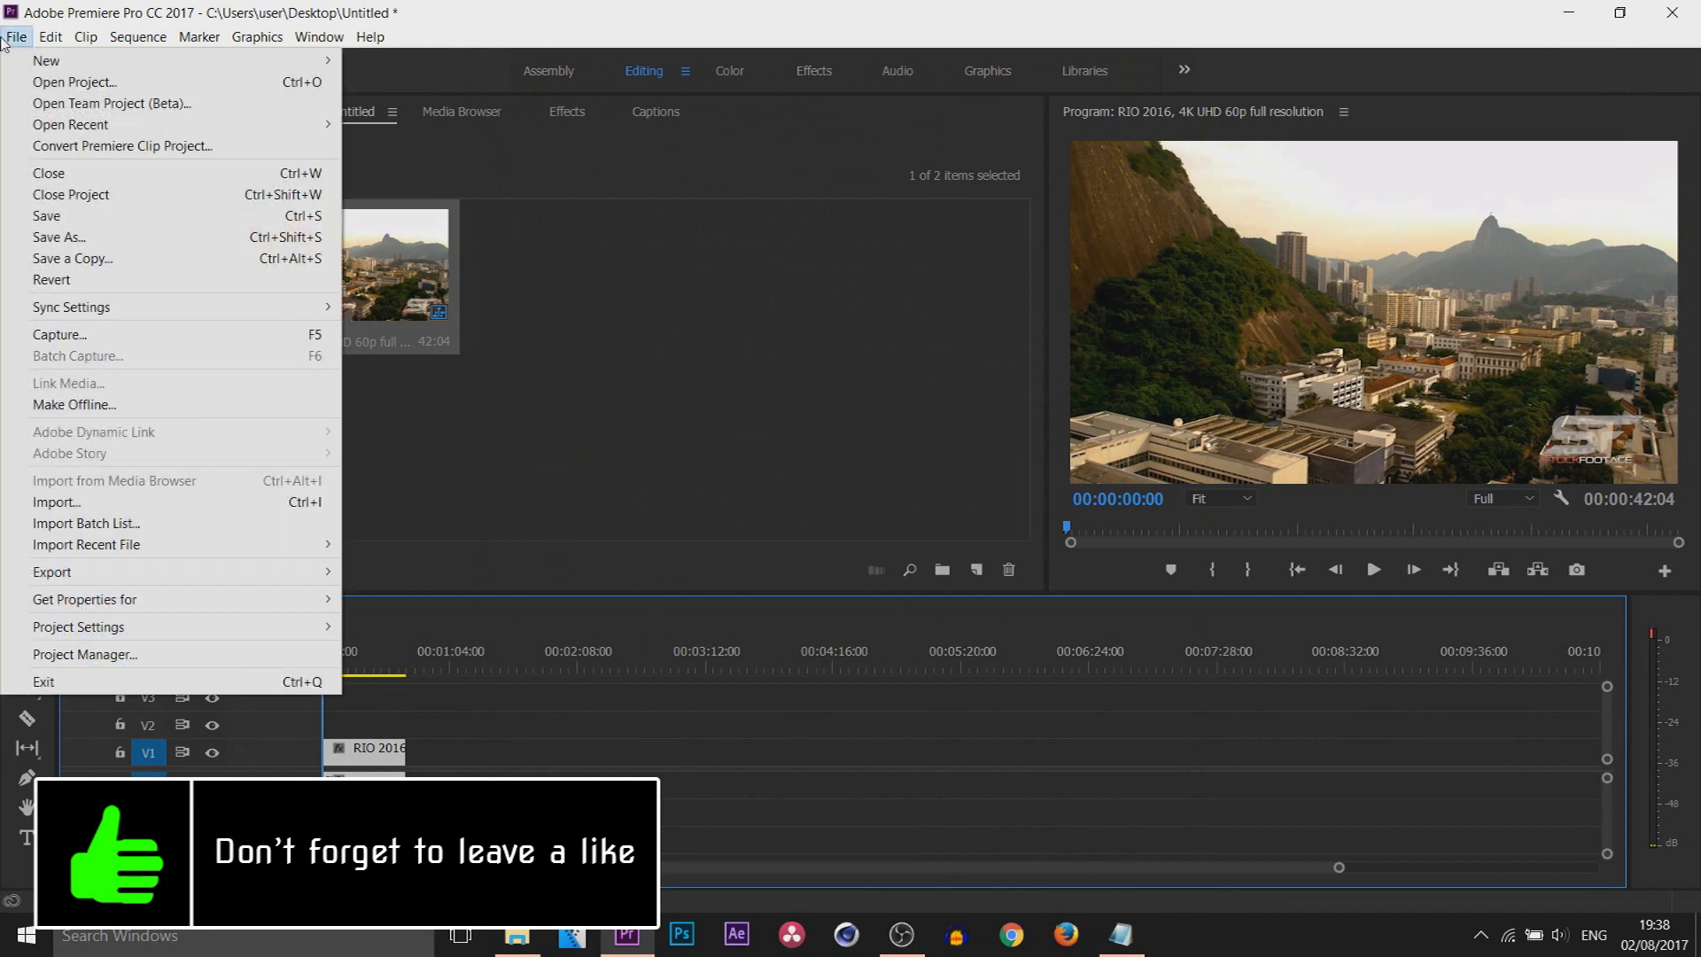
mouse_move(181, 576)
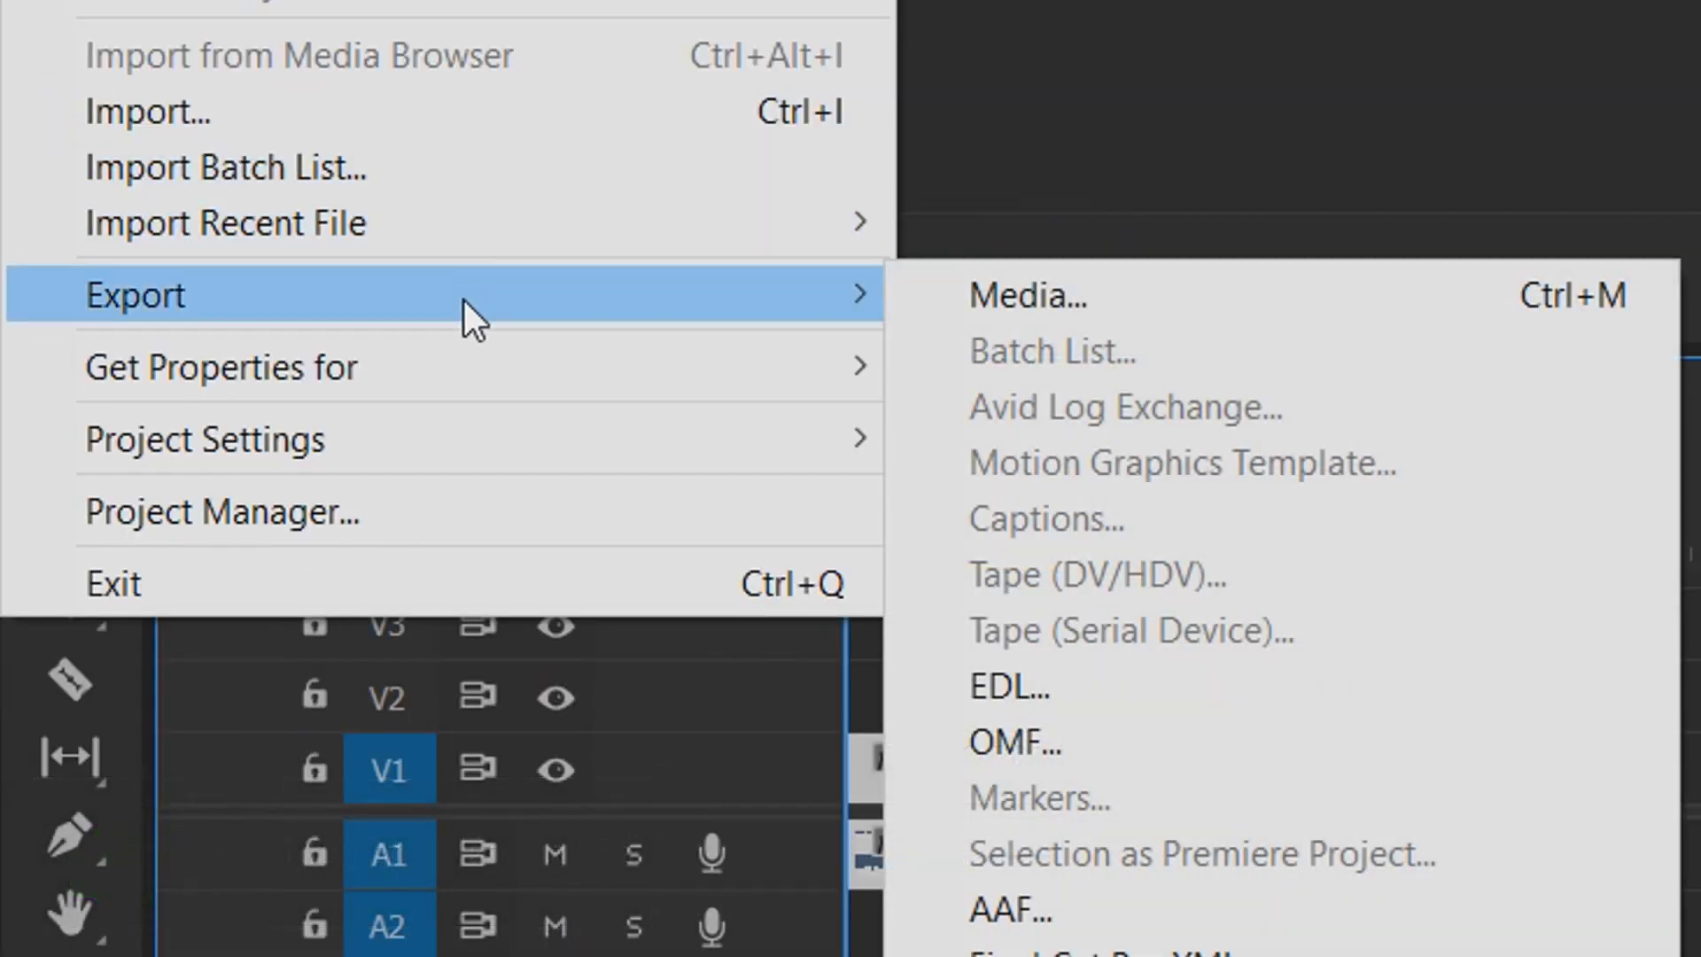
click(1055, 297)
click(1141, 119)
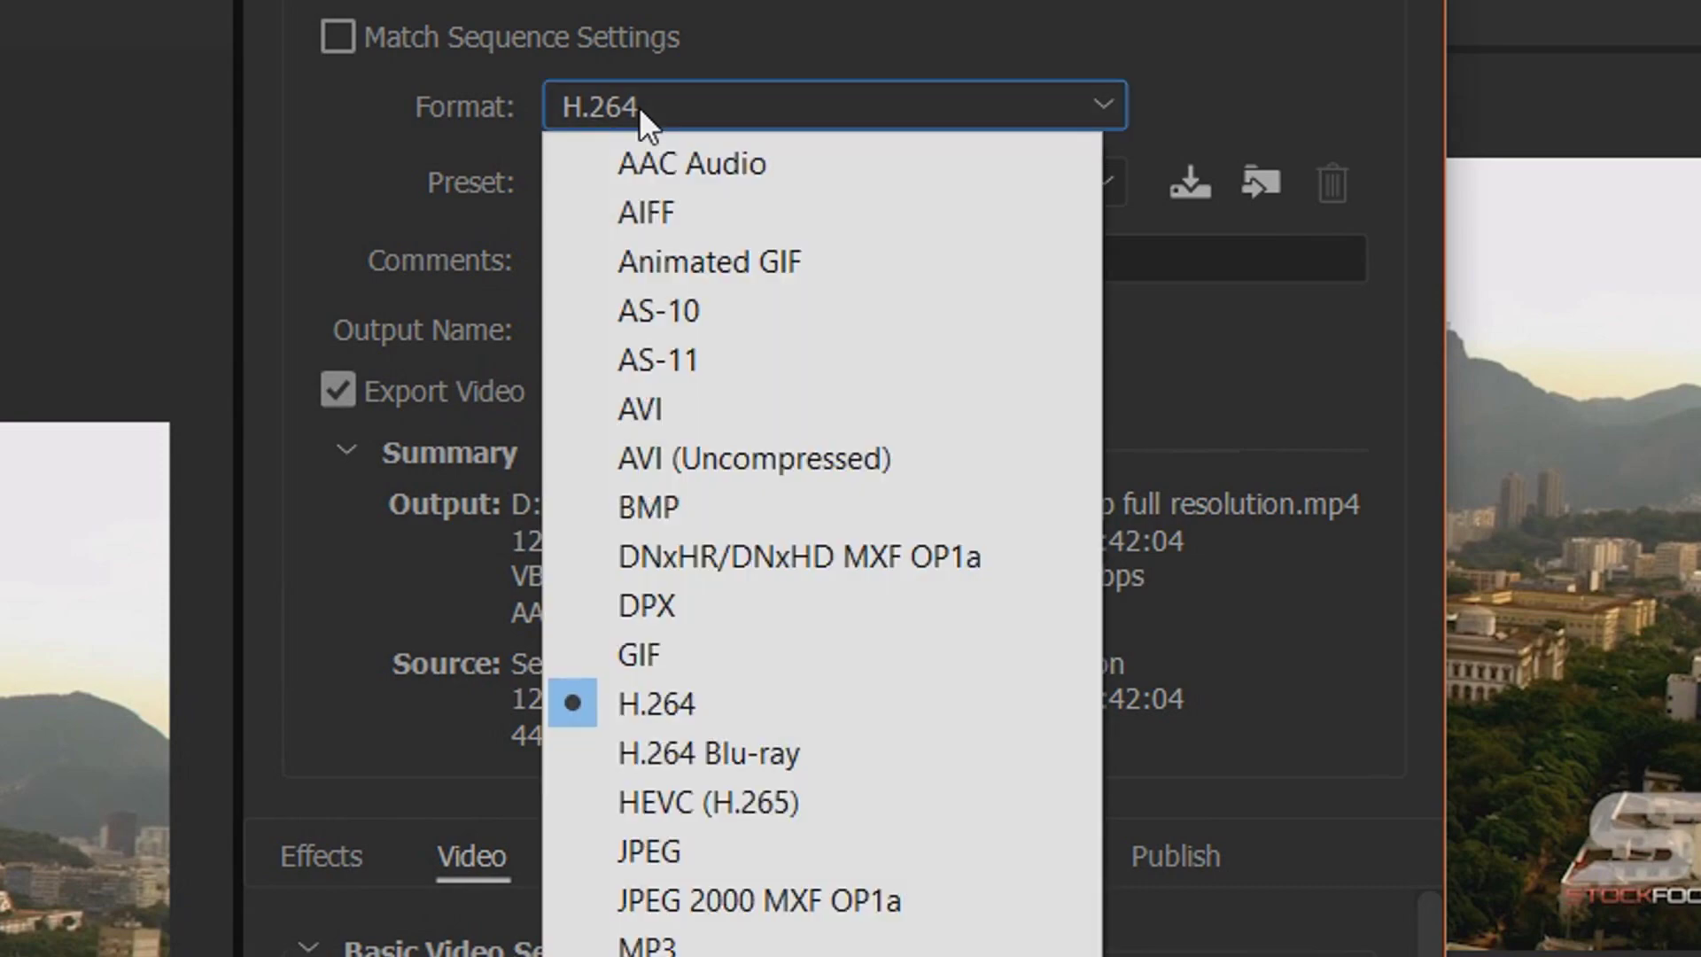
click(1001, 111)
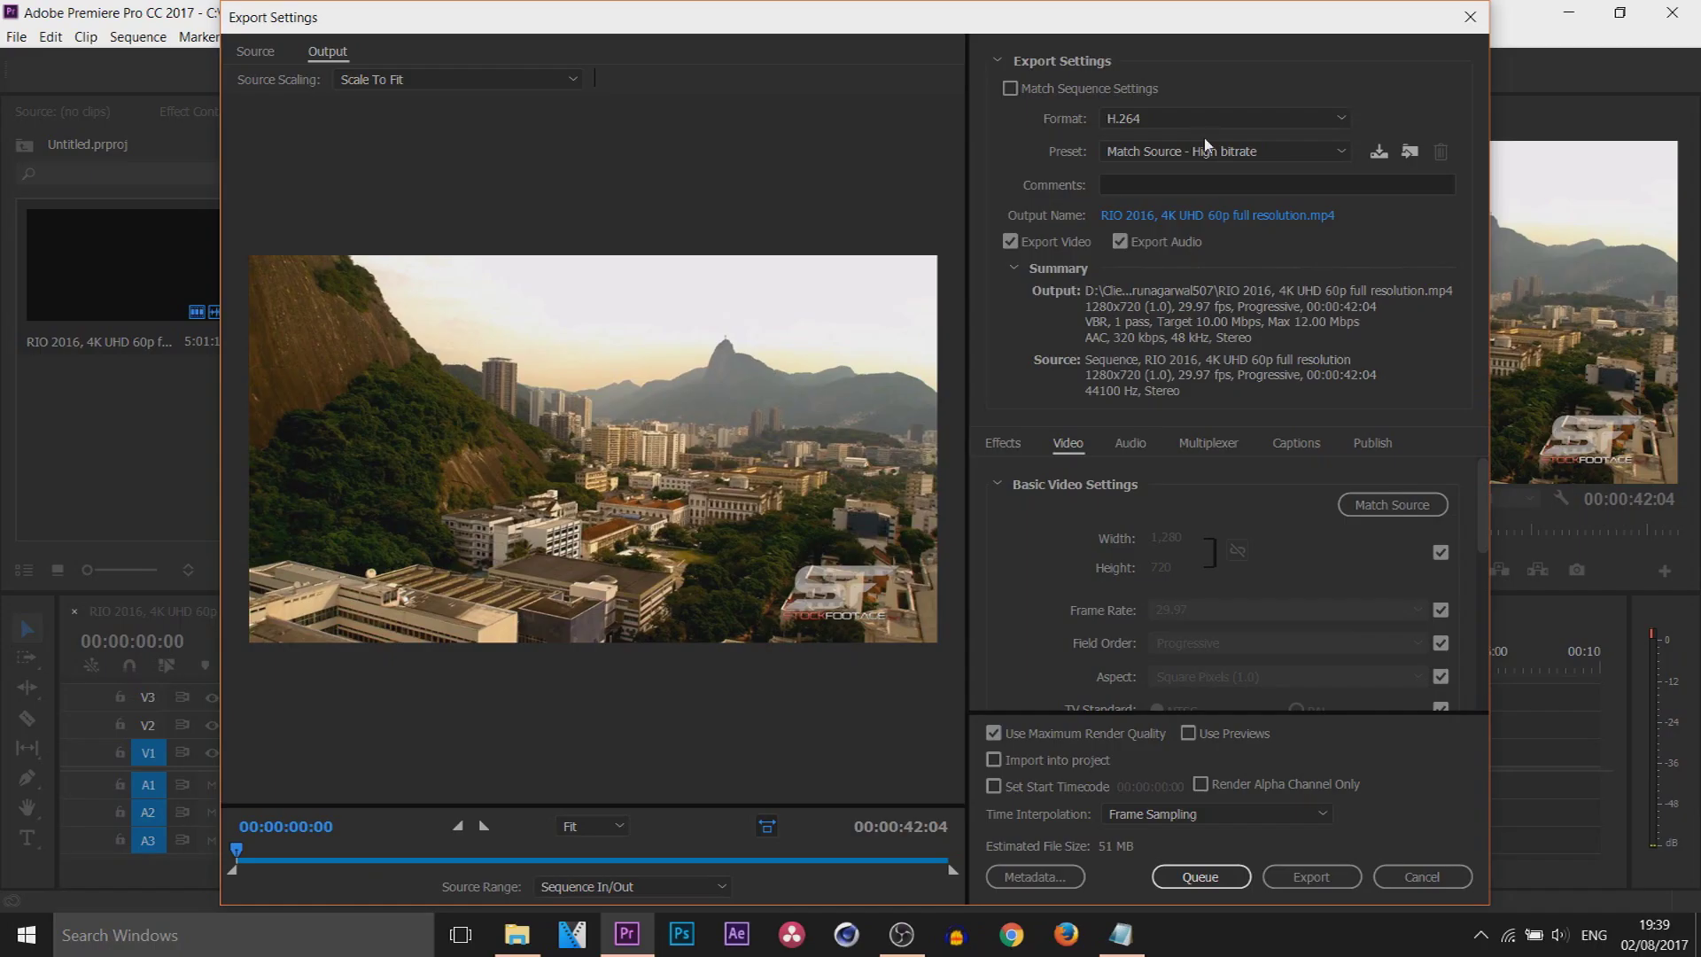
Choose the Custom export preset and bring up the output file name window
click(1145, 152)
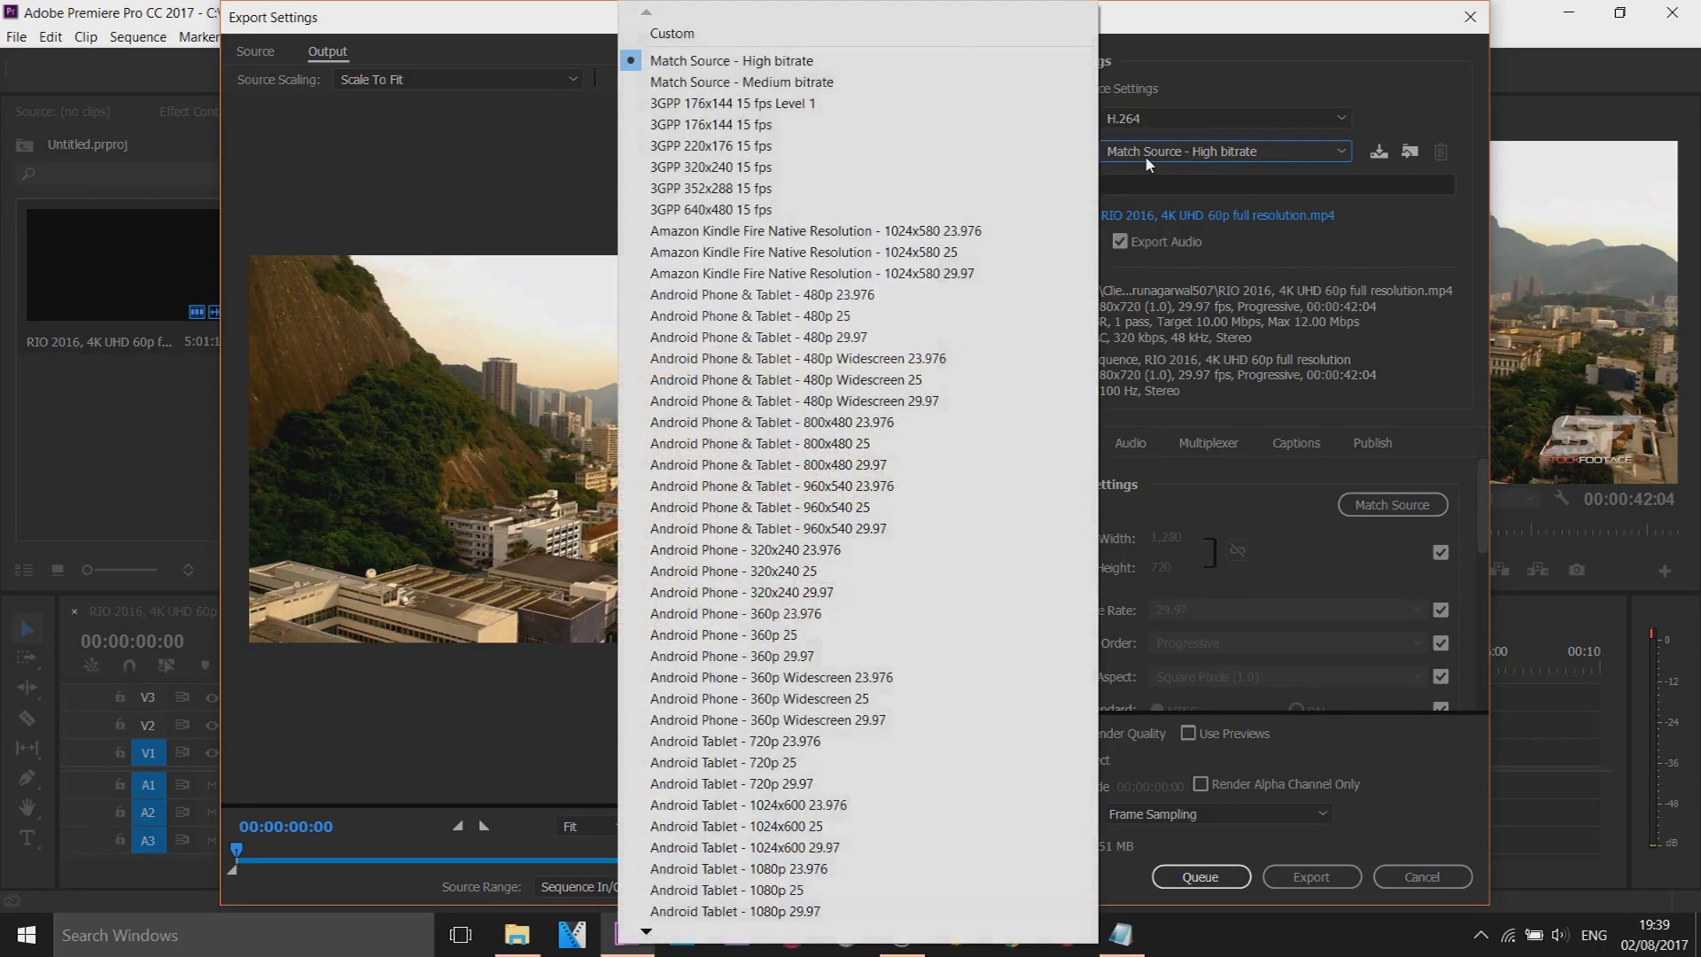
click(691, 35)
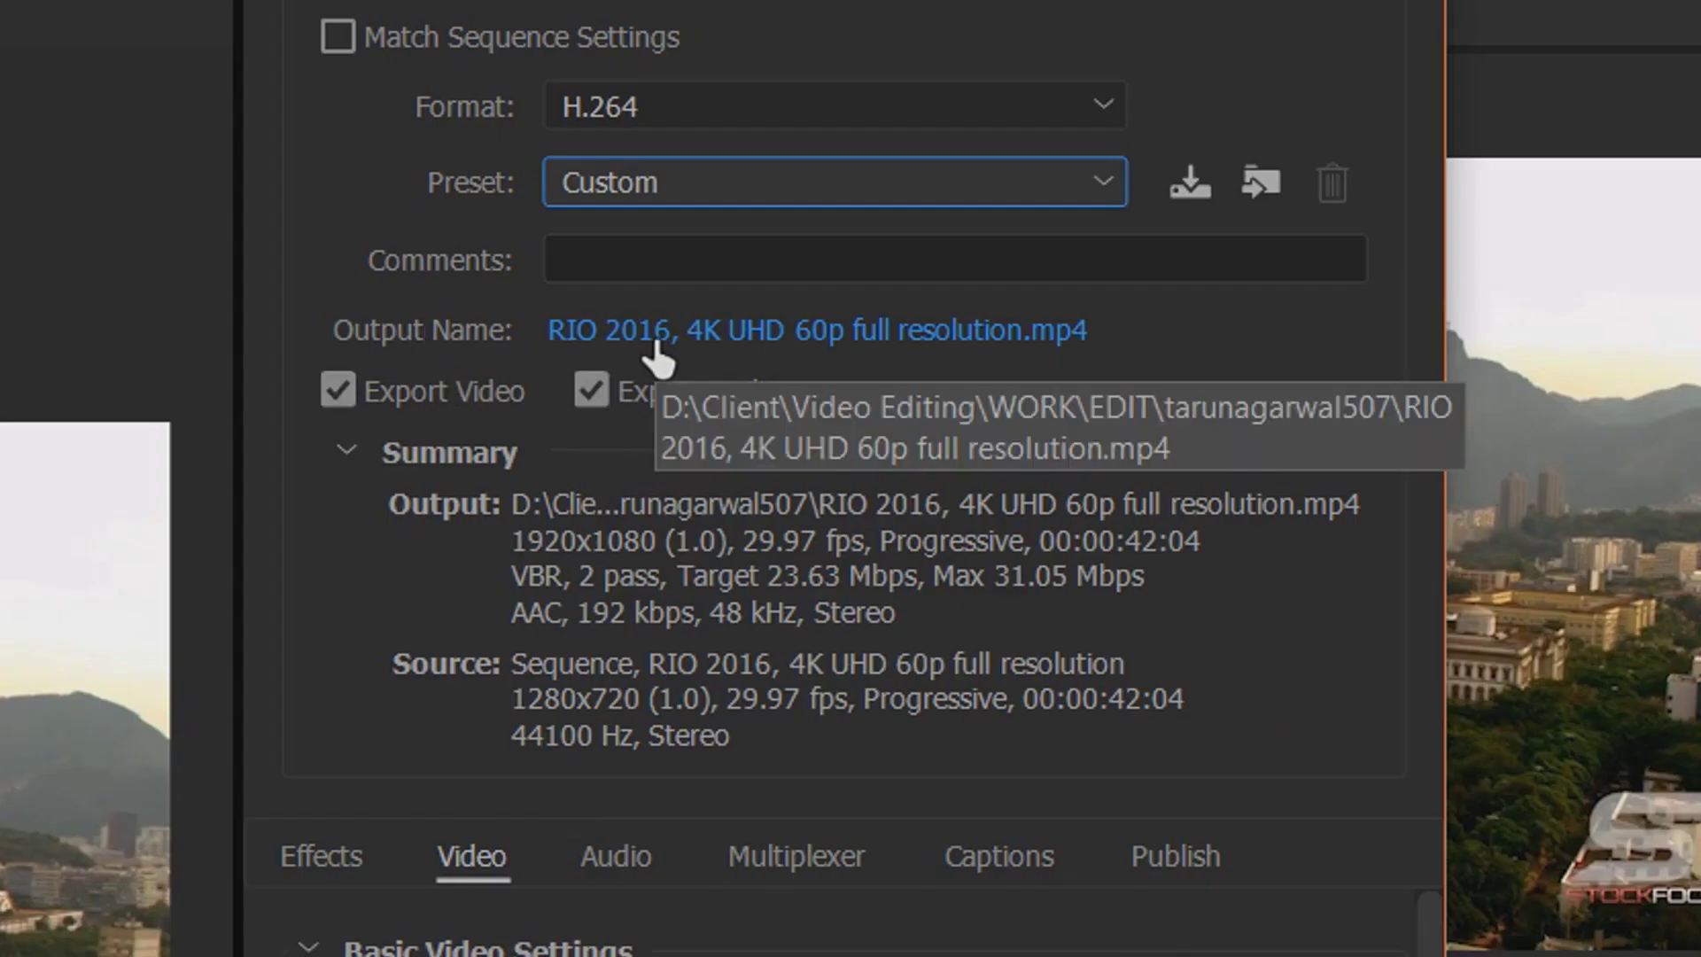
click(654, 336)
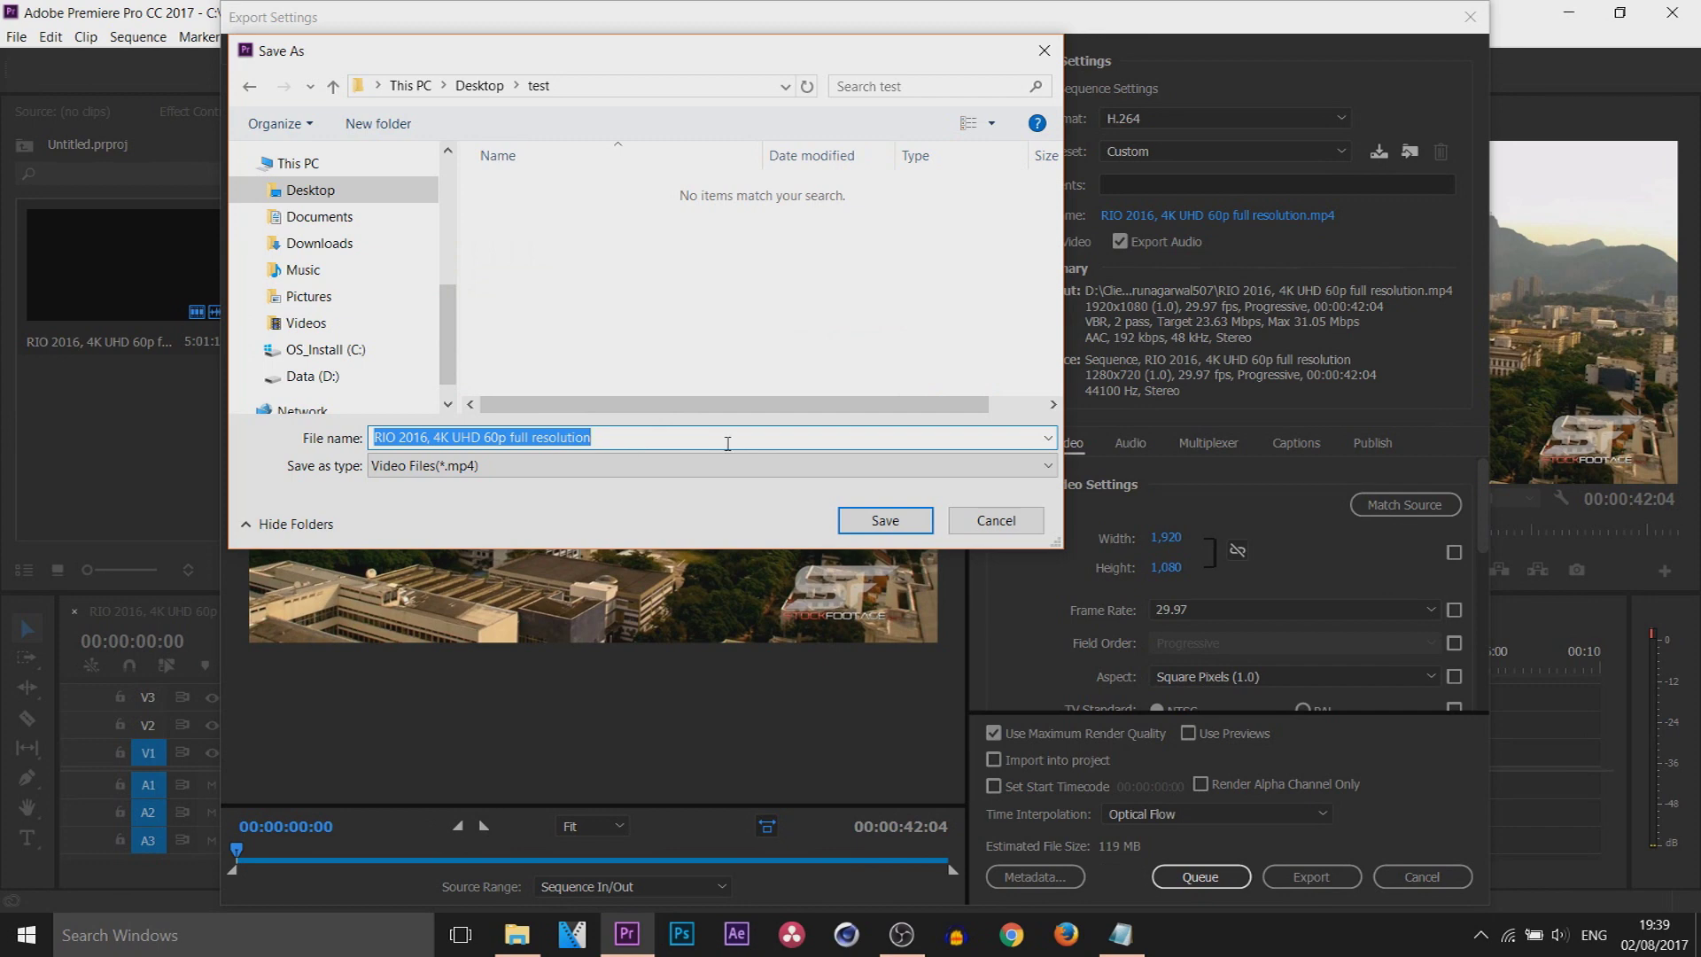
Save the export output file as IG_Rio.mp4 in Desktop\test
text(IG_Rio)
key(Return)
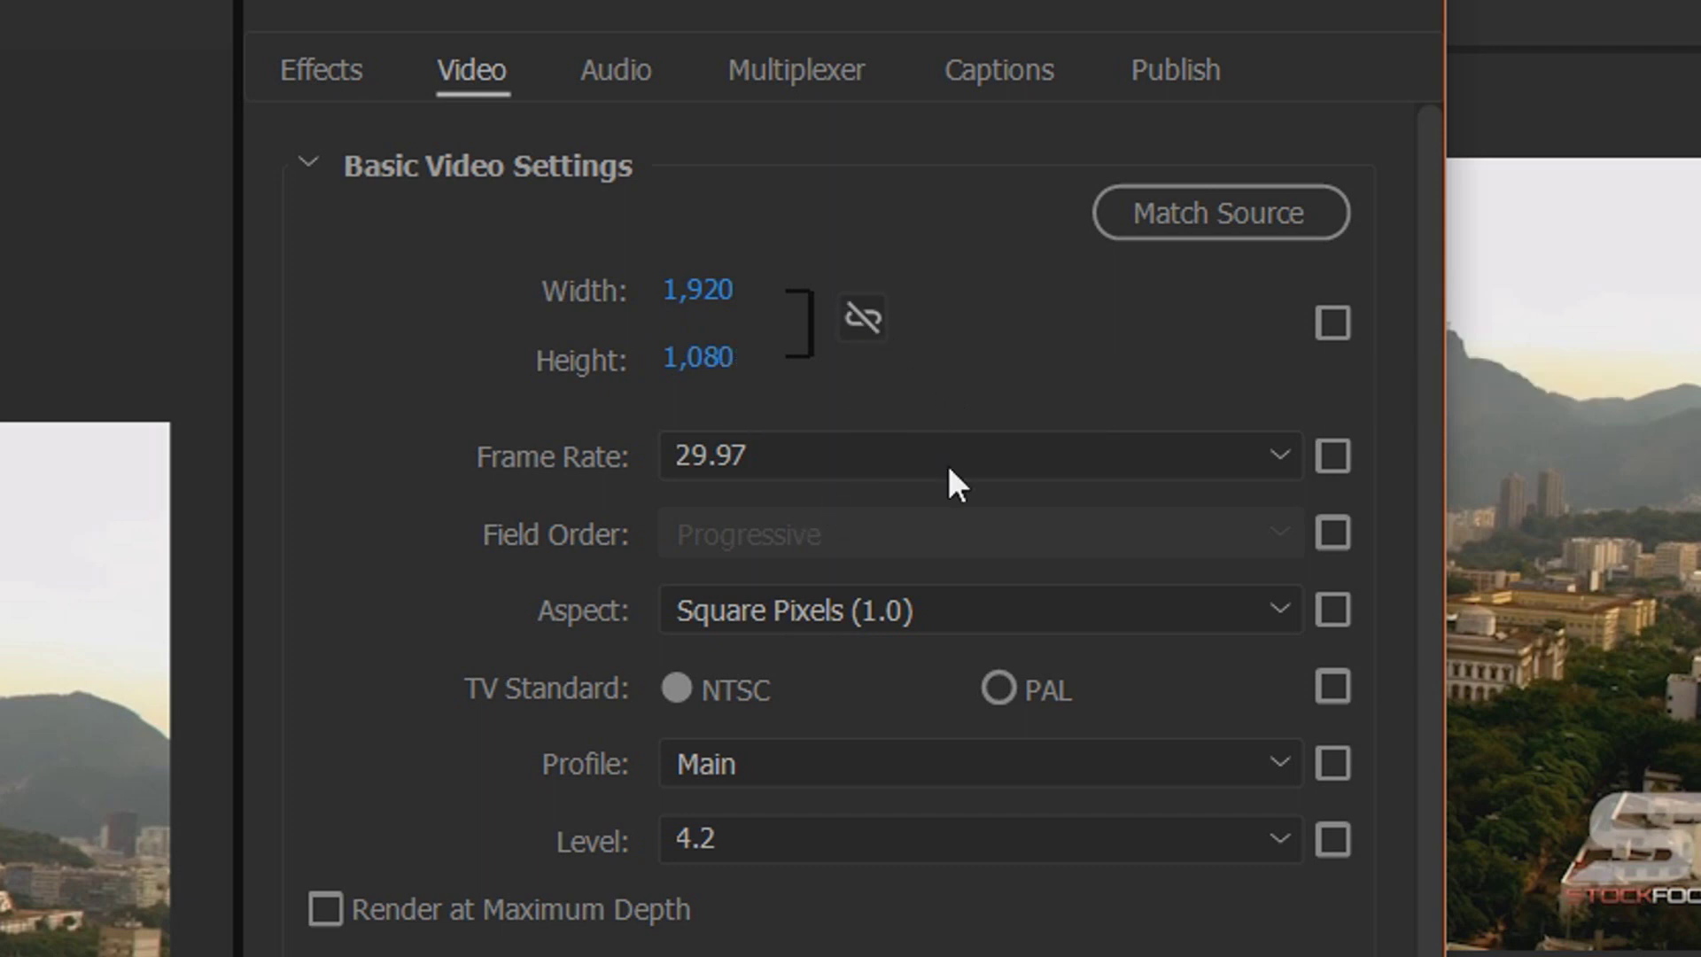
Enter an output size of 640 by 360 and choose a 23.976 frame rate
click(689, 295)
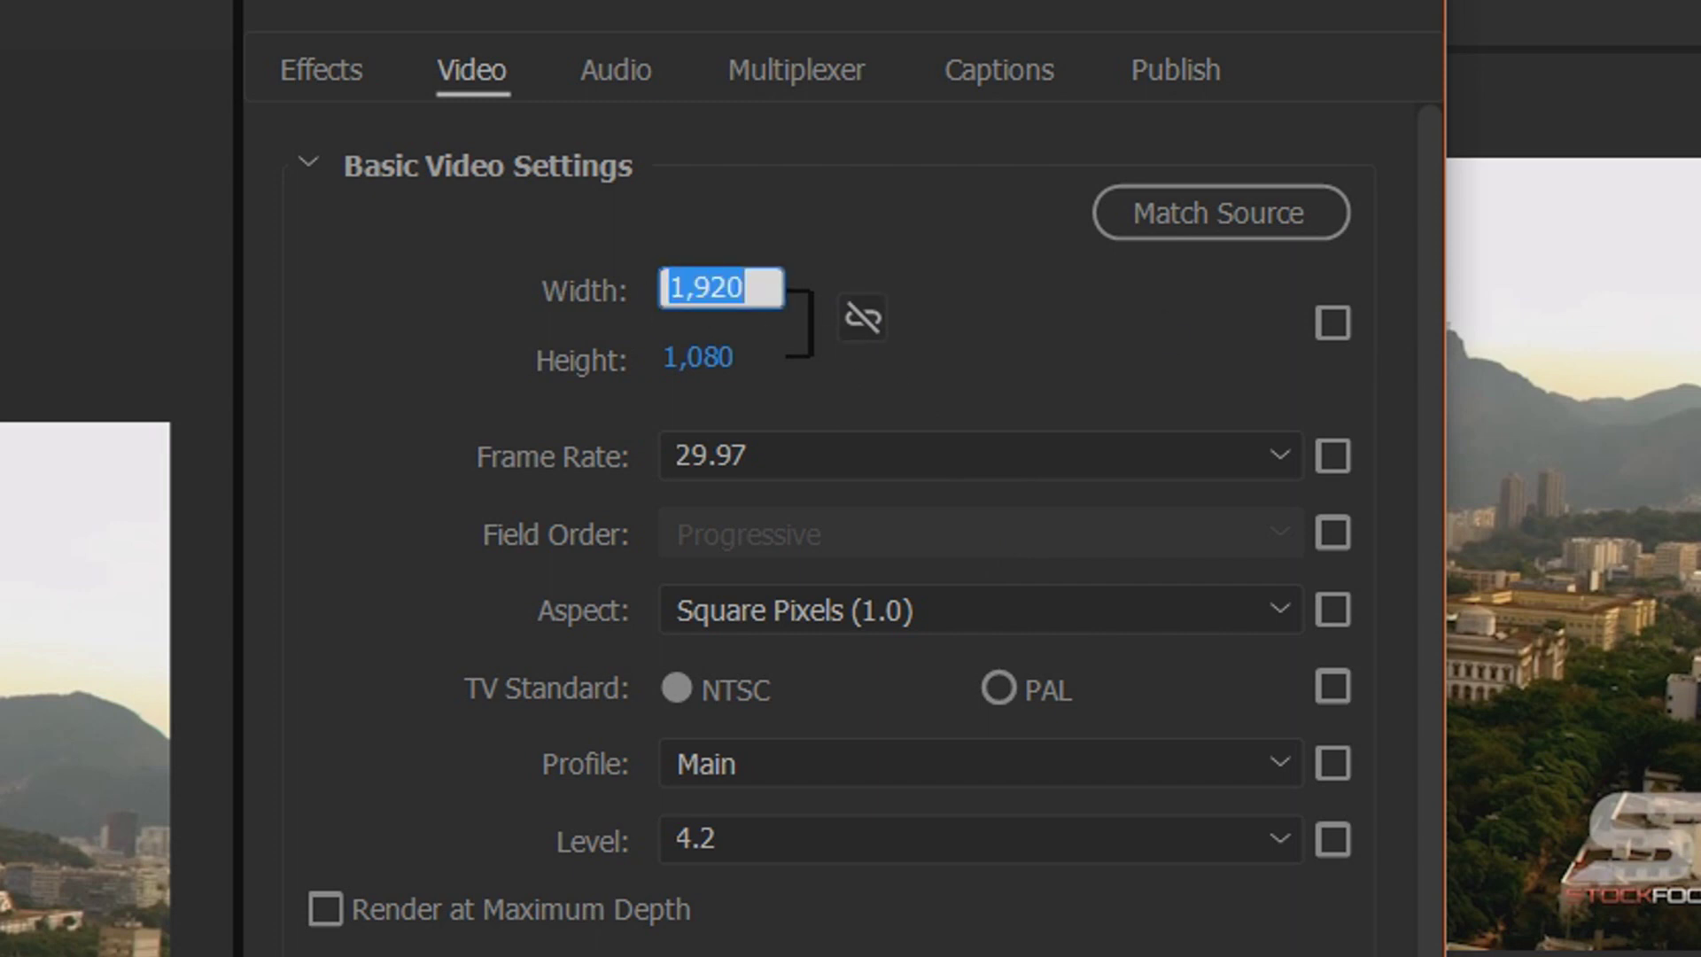
text(640)
key(Return)
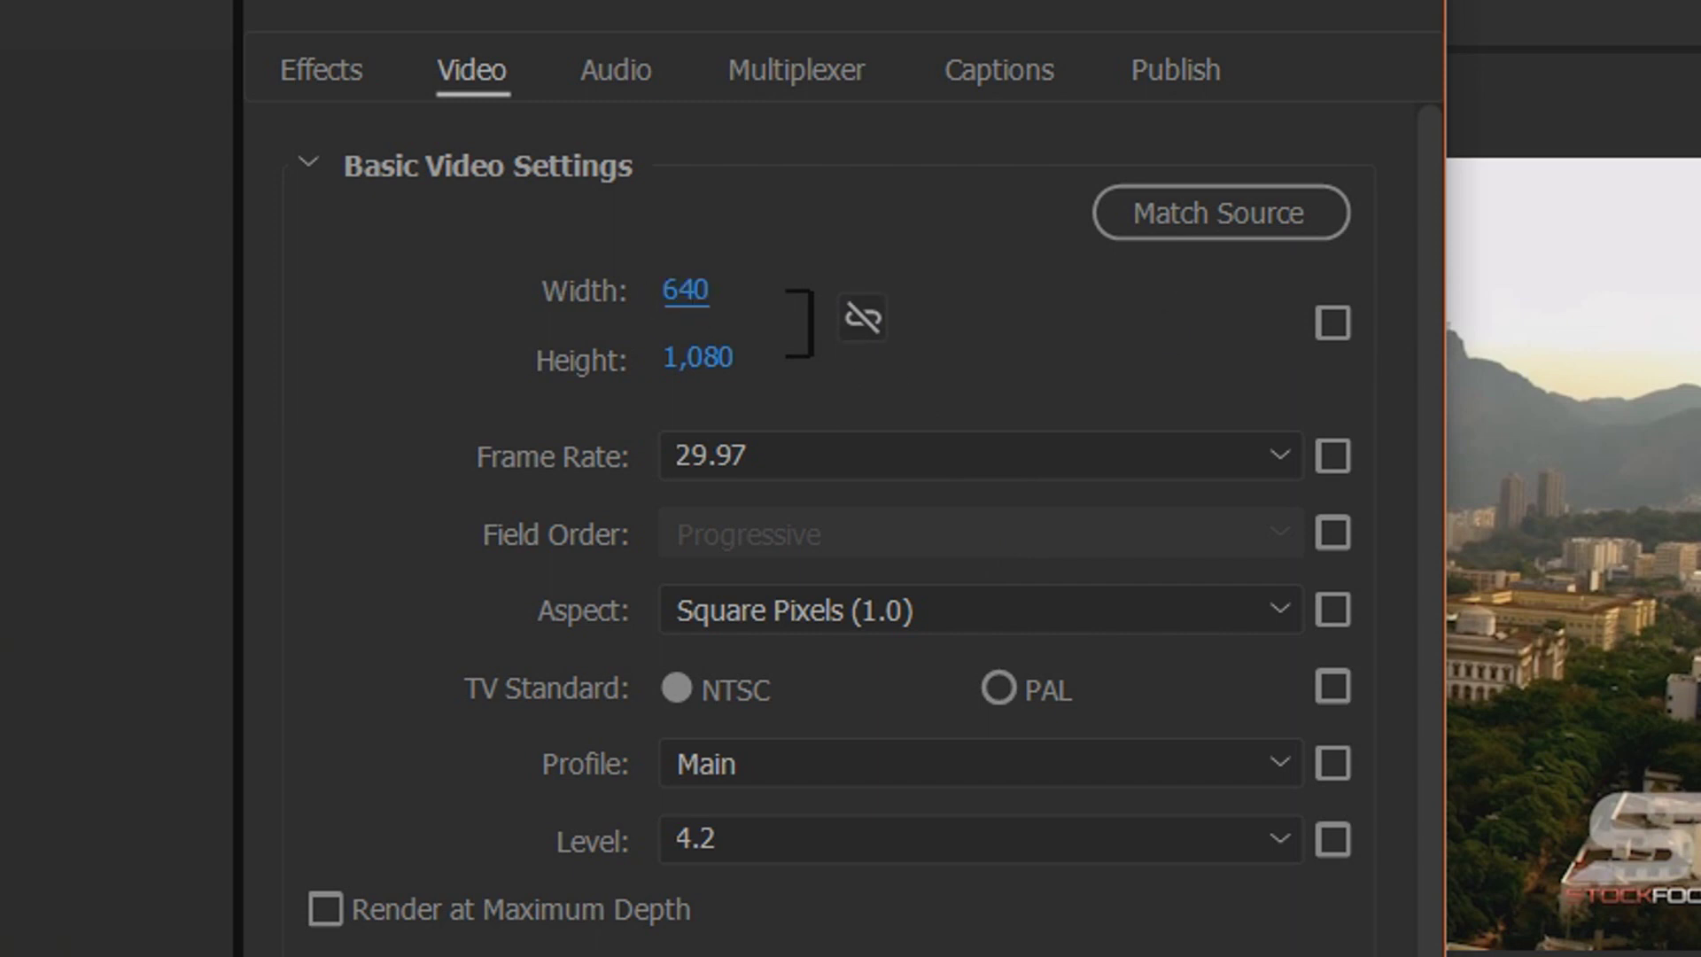
click(700, 359)
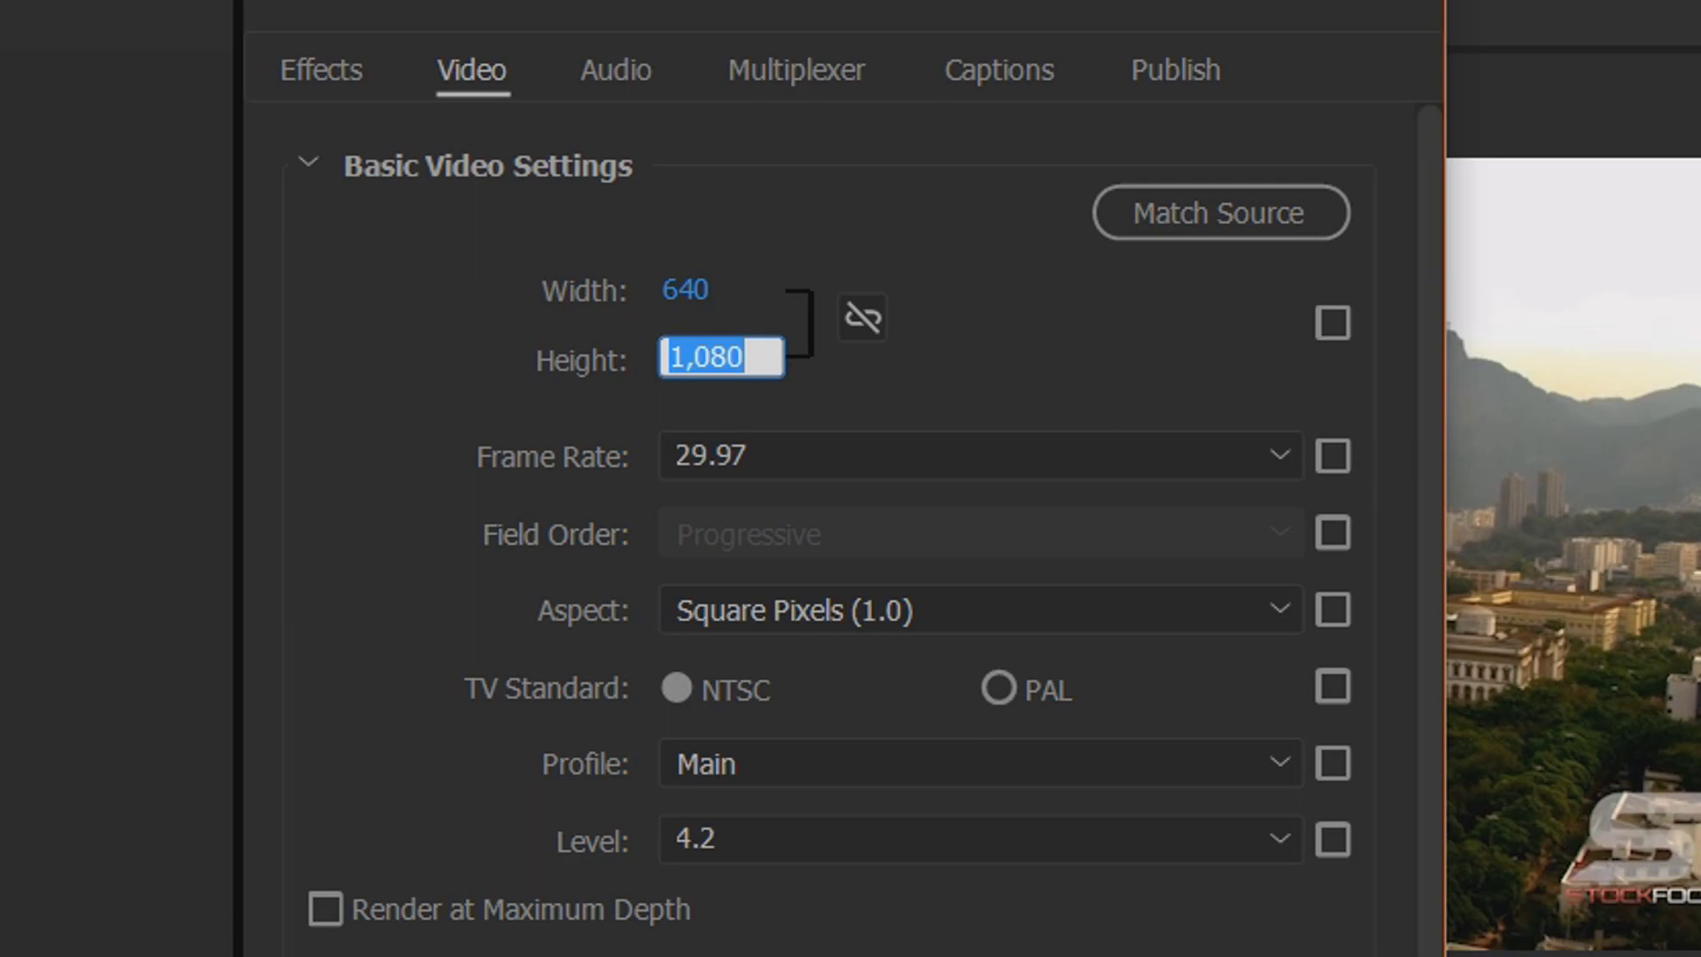
text(360)
key(Return)
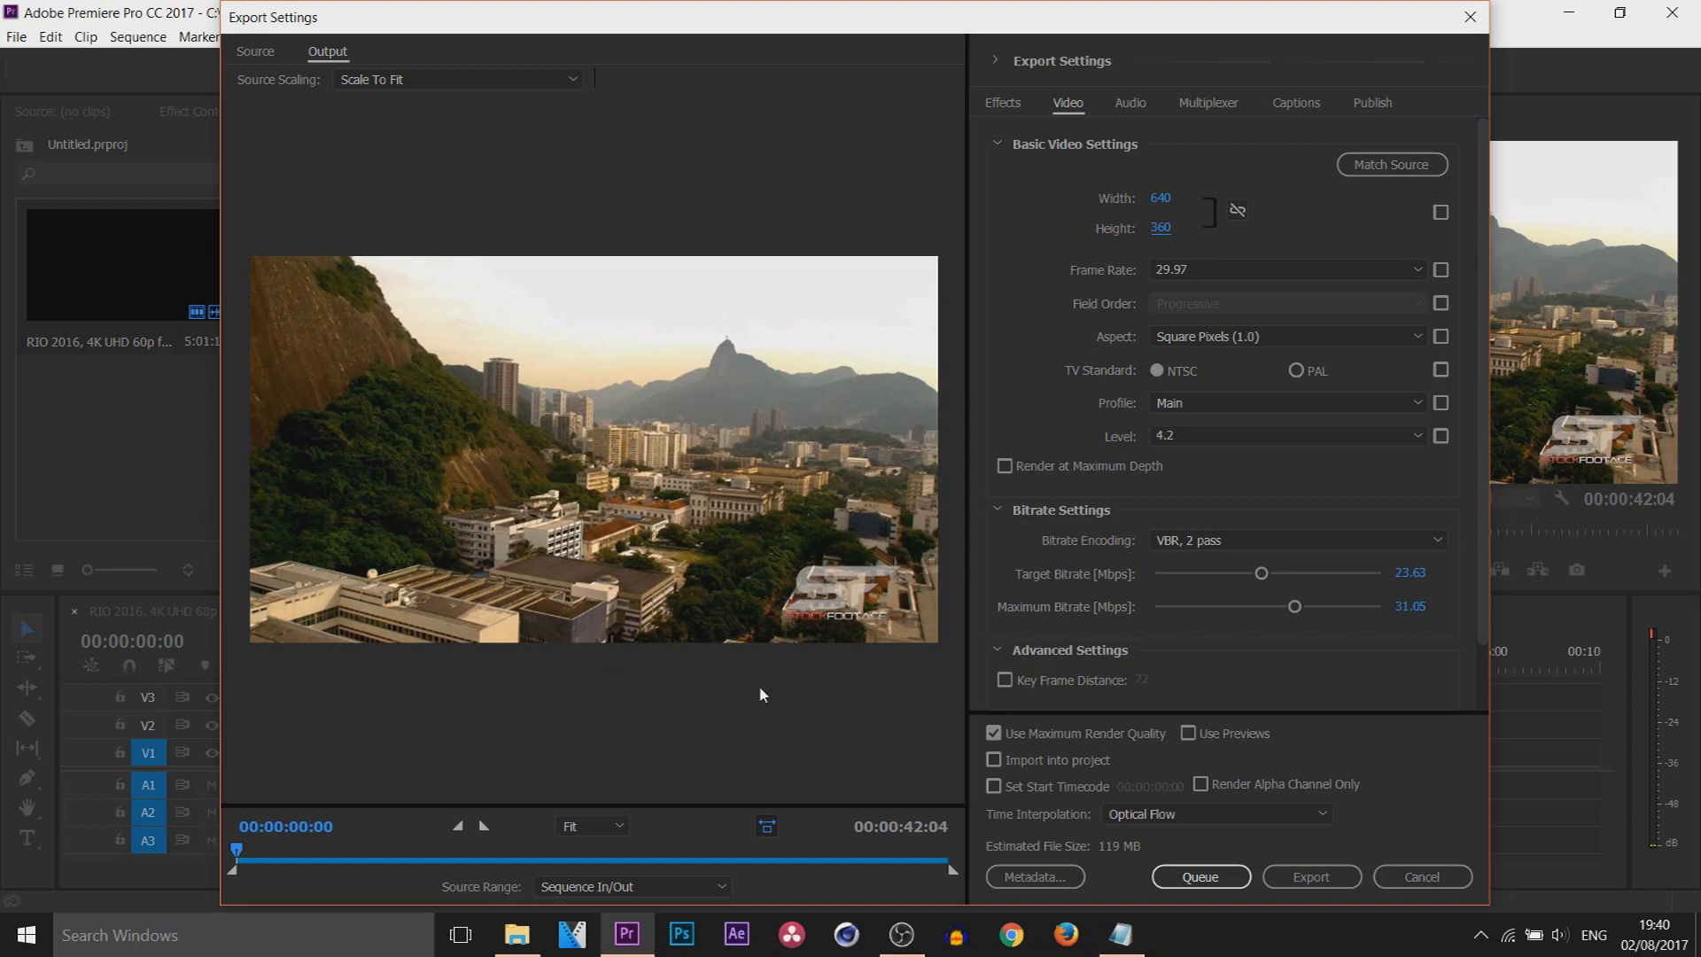
click(1189, 269)
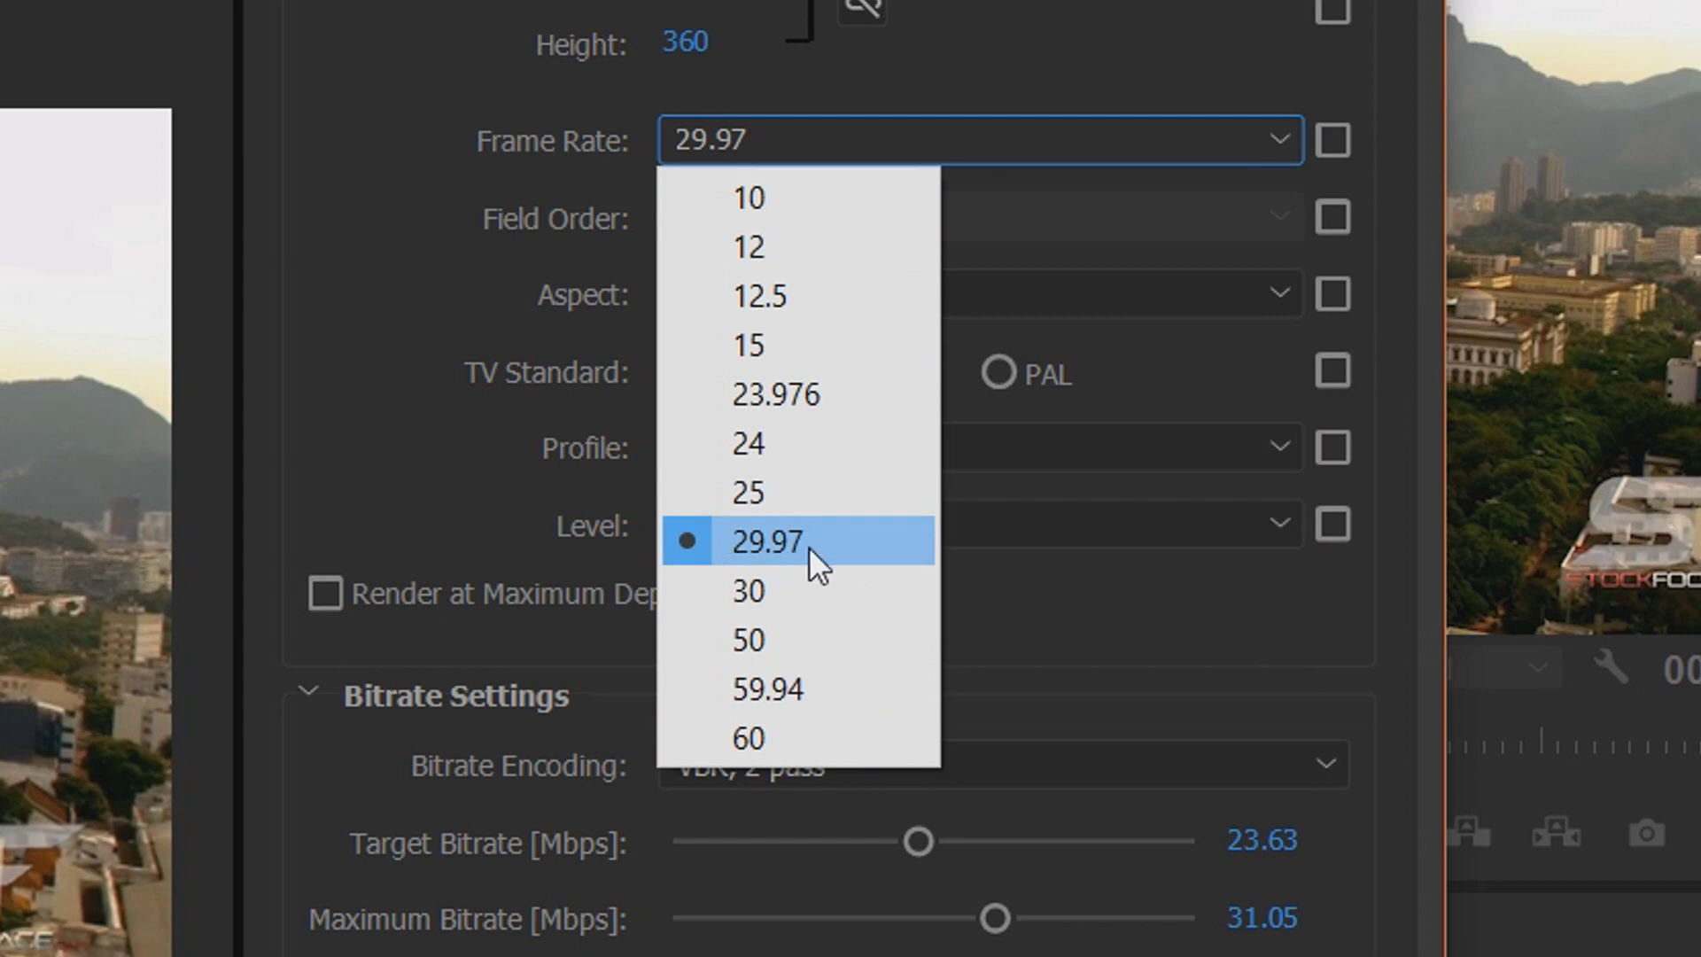
click(875, 394)
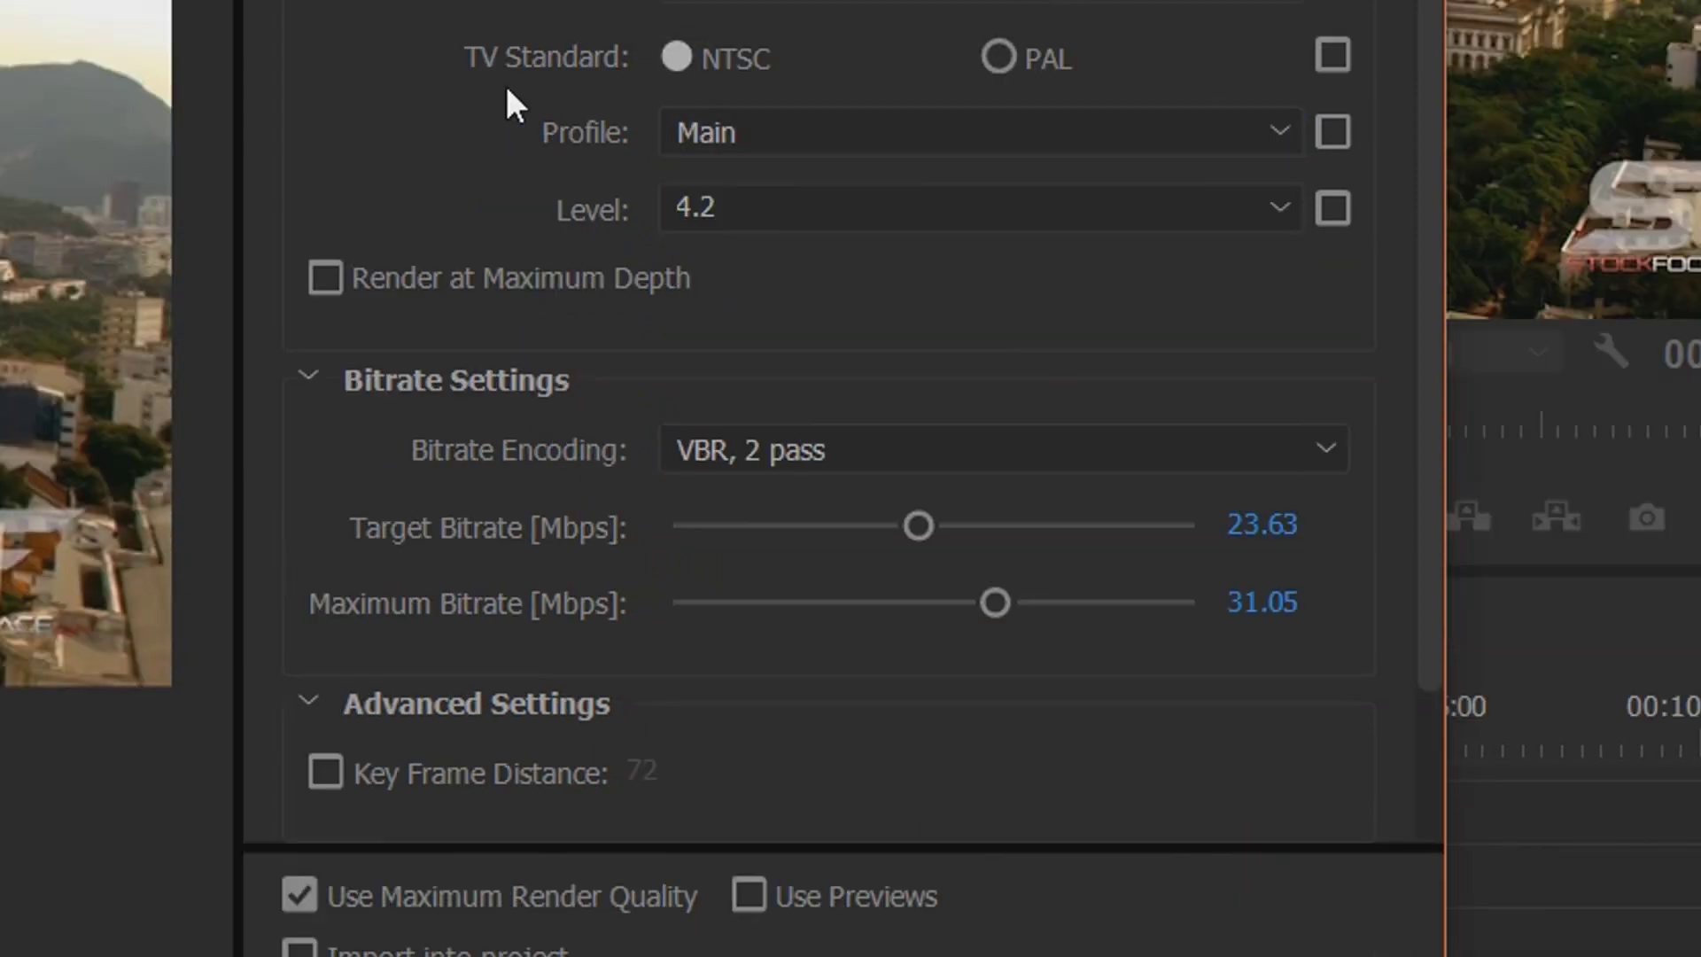
Keep the Main H.264 profile, set level 3.1, and re-enter width 640
click(730, 130)
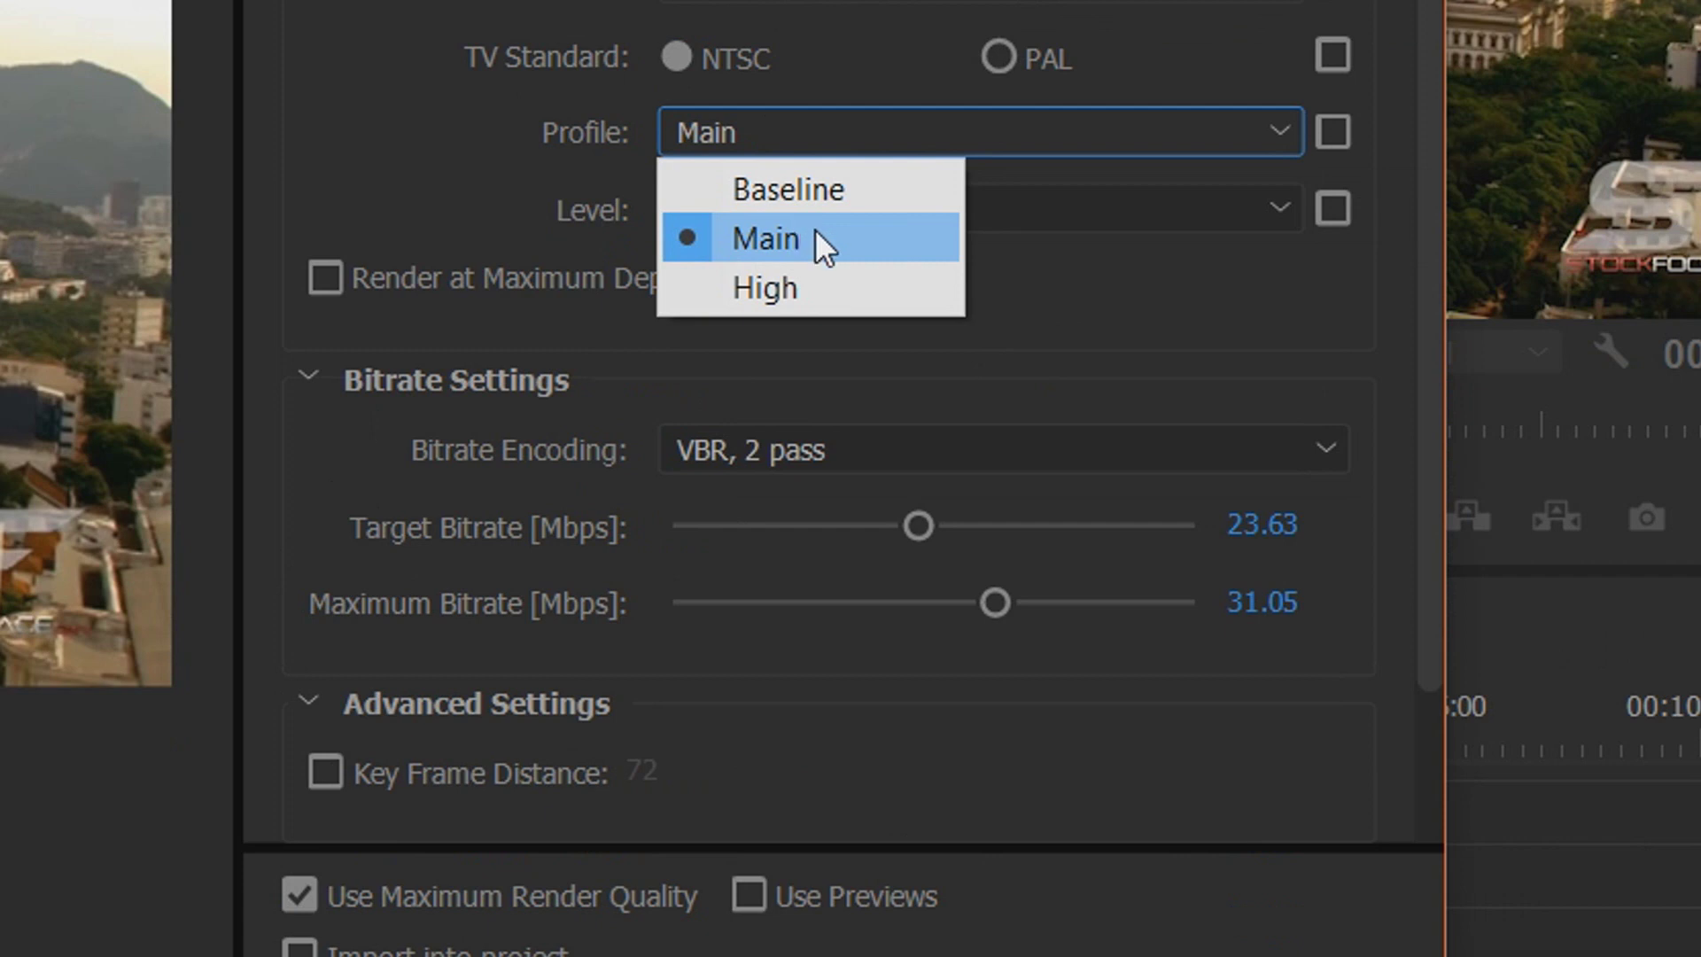
click(815, 229)
click(797, 219)
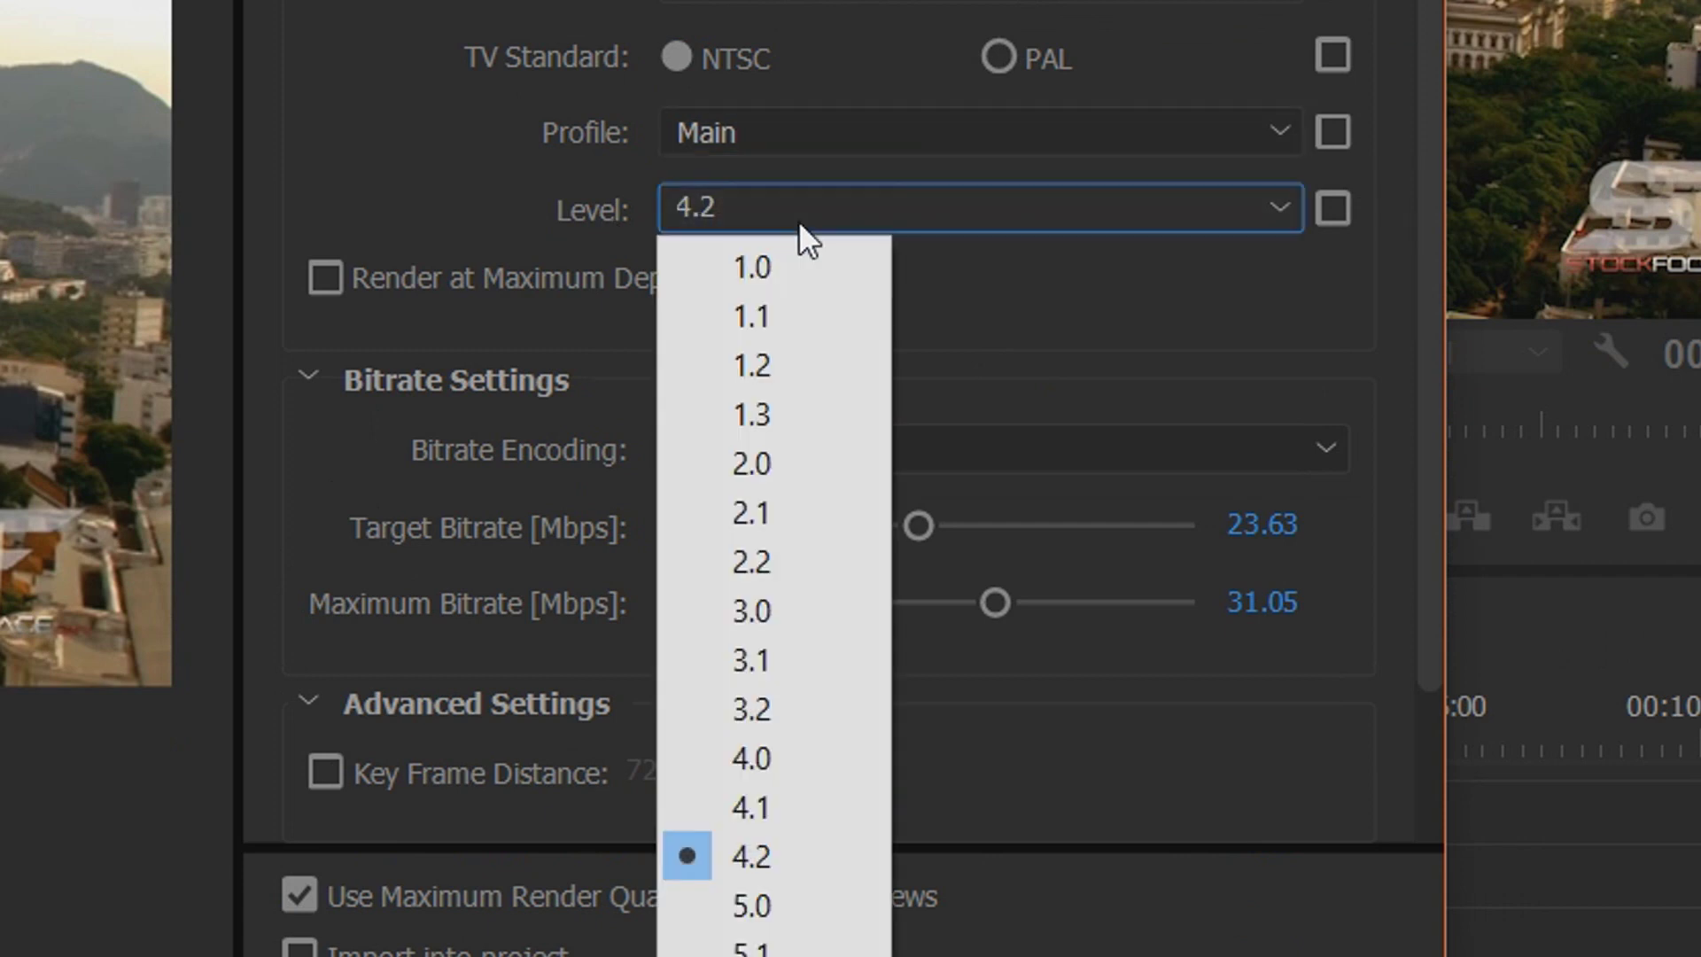
click(824, 660)
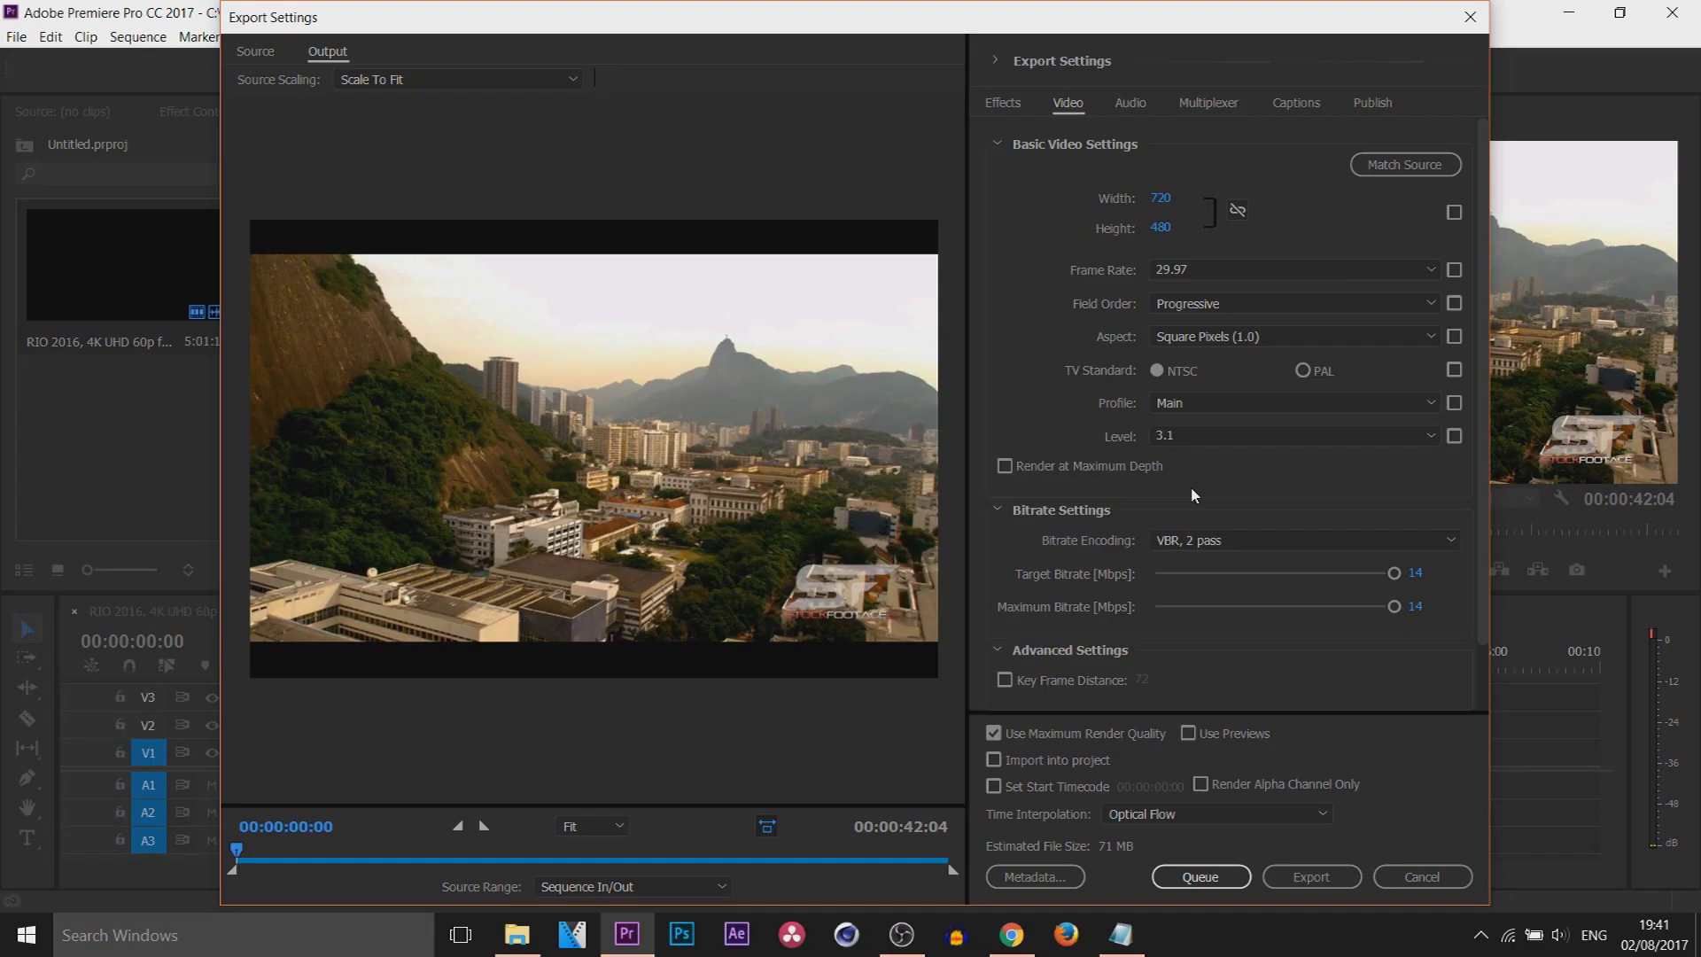
click(1170, 203)
text(640)
key(Return)
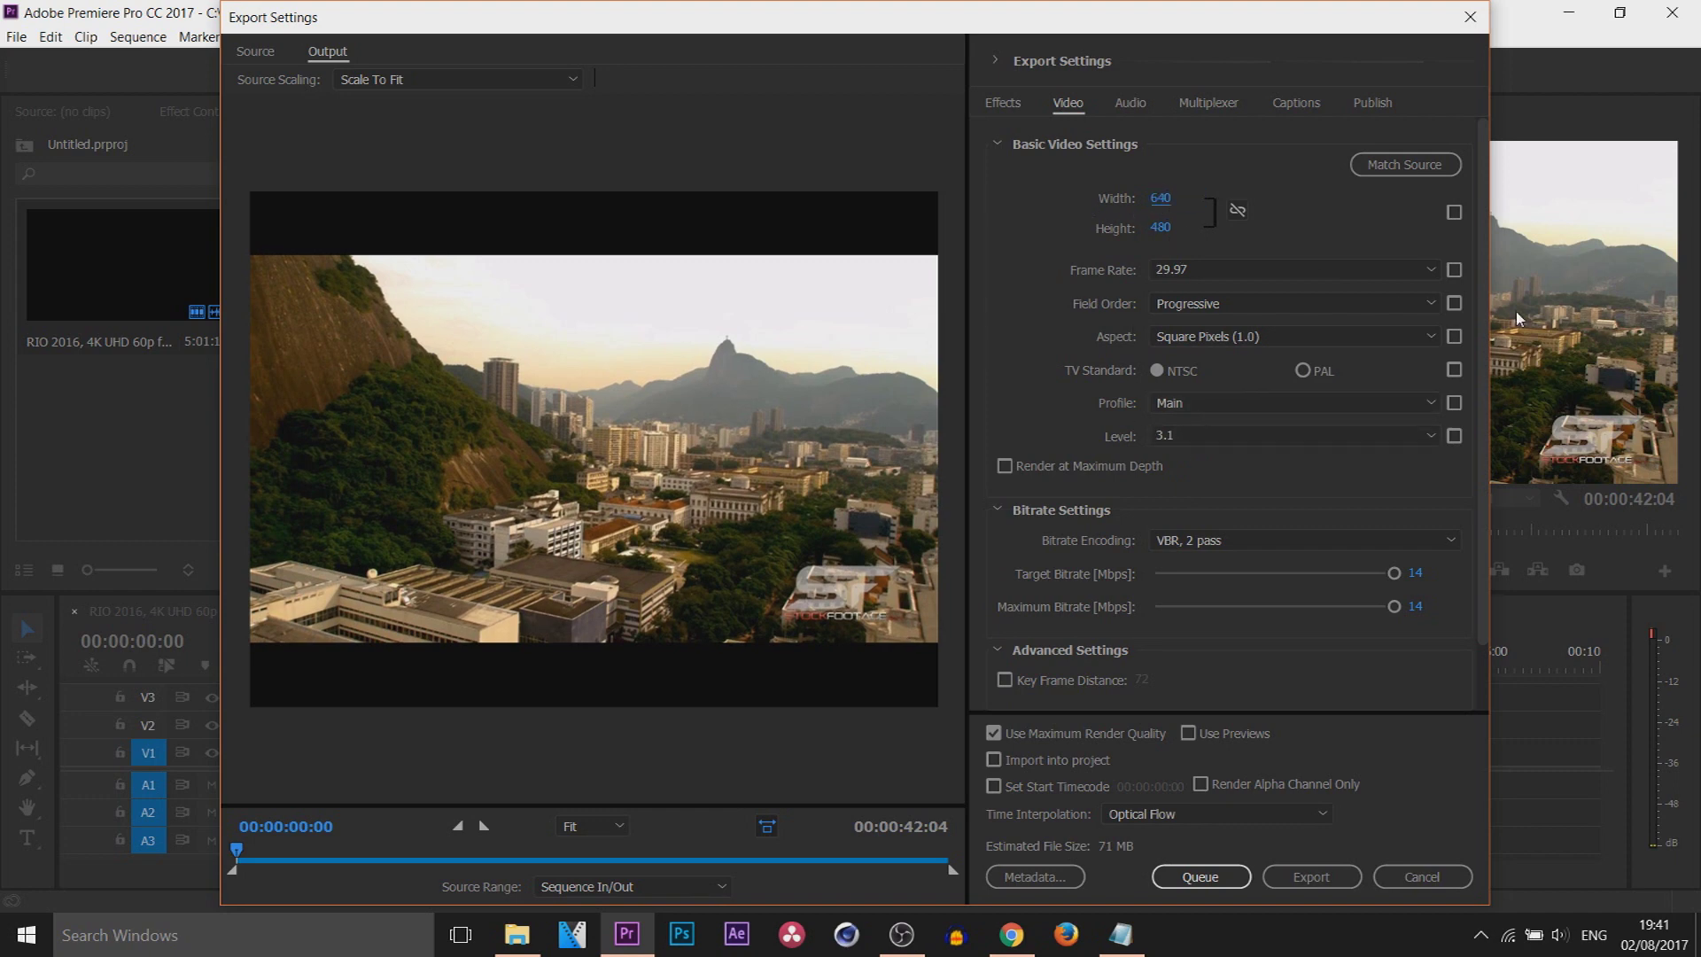
Select the output height field and turn on Render at Maximum Depth
click(1170, 229)
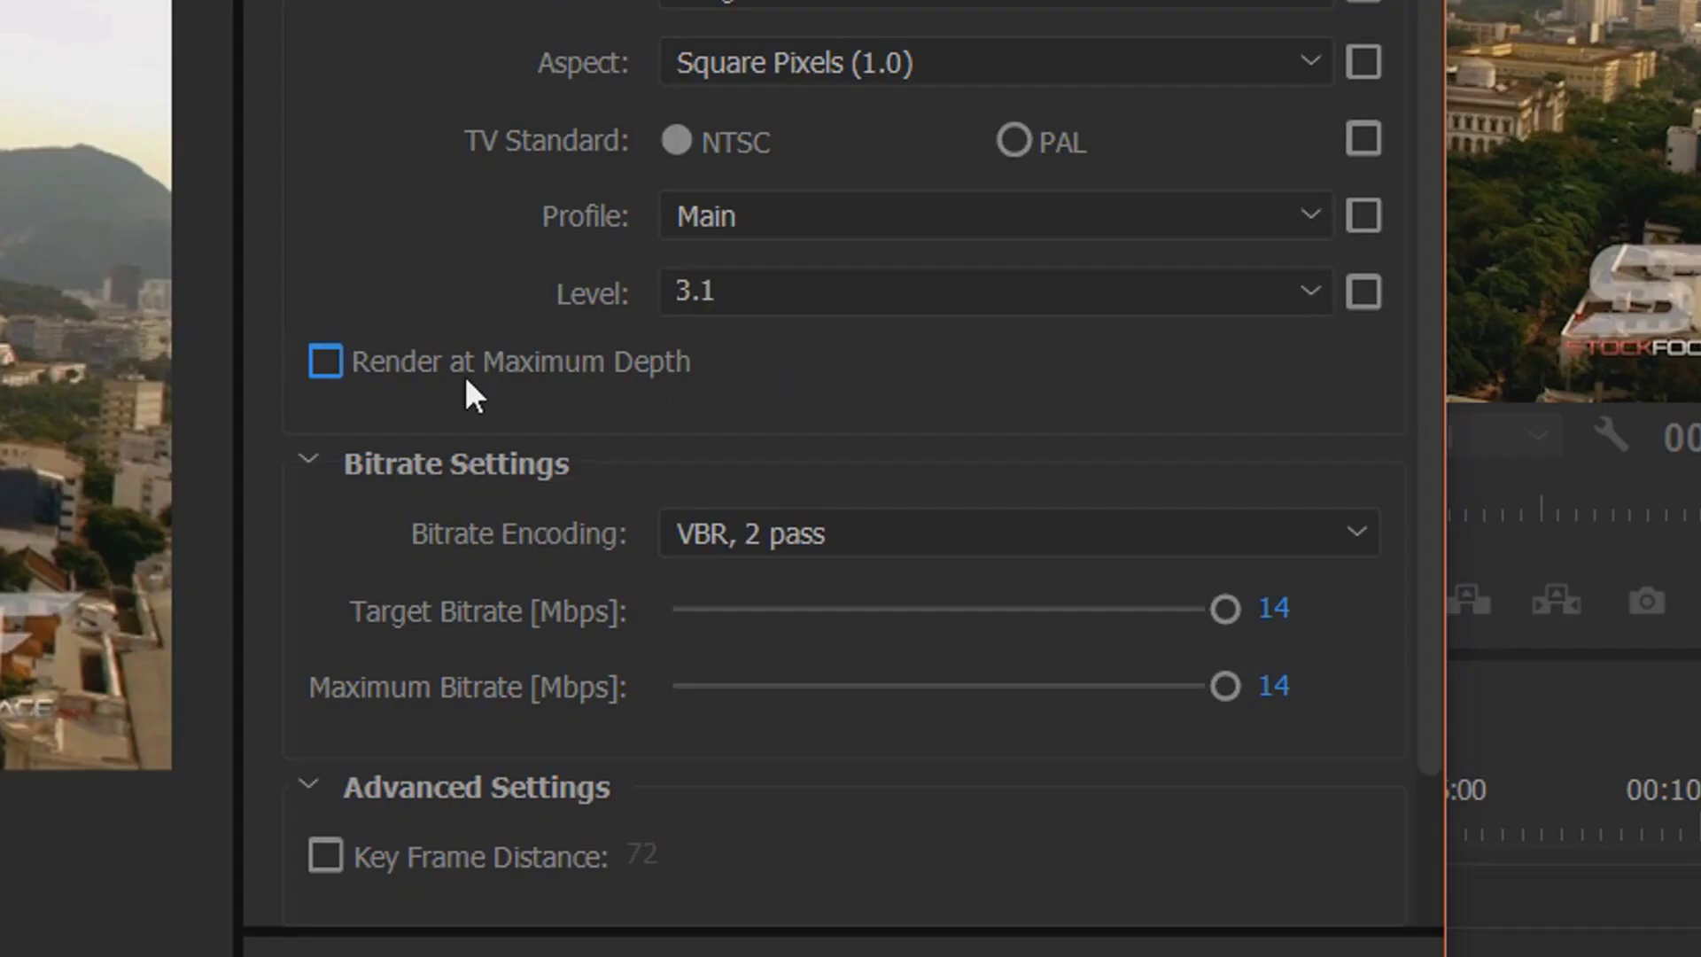
mouse_move(411, 372)
click(325, 360)
Keep VBR 2 pass and set target bitrate 2.44 Mbps and maximum bitrate 3.16 Mbps
scroll(1441, 210, down, 3)
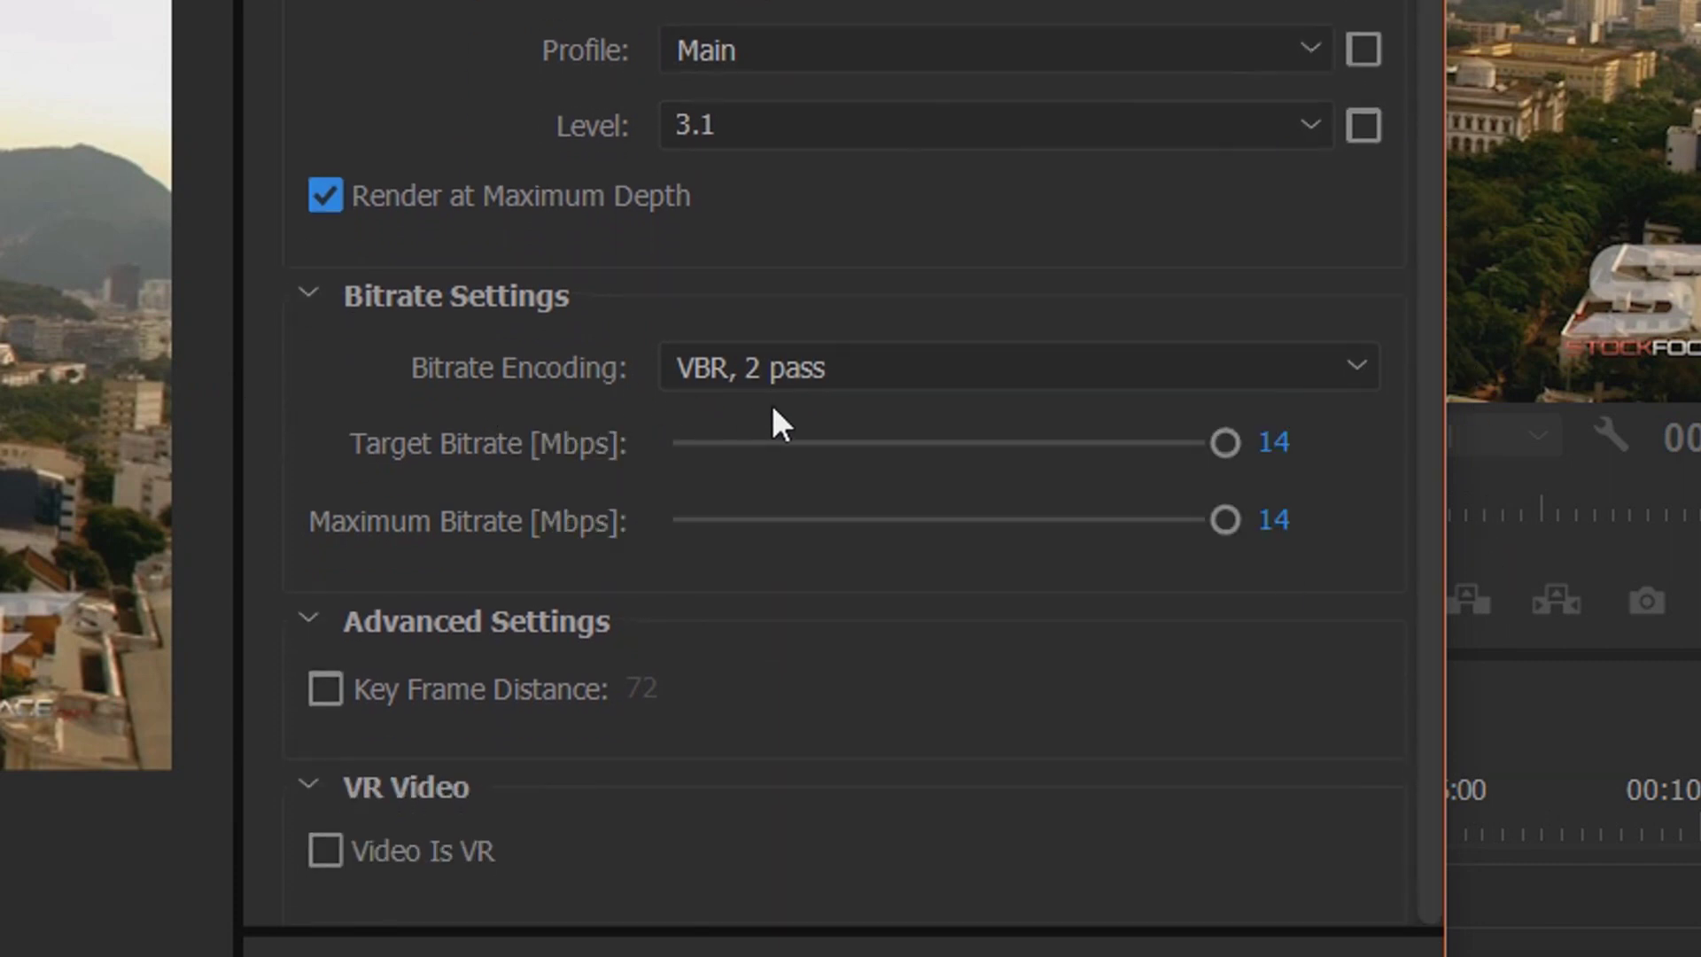
click(797, 370)
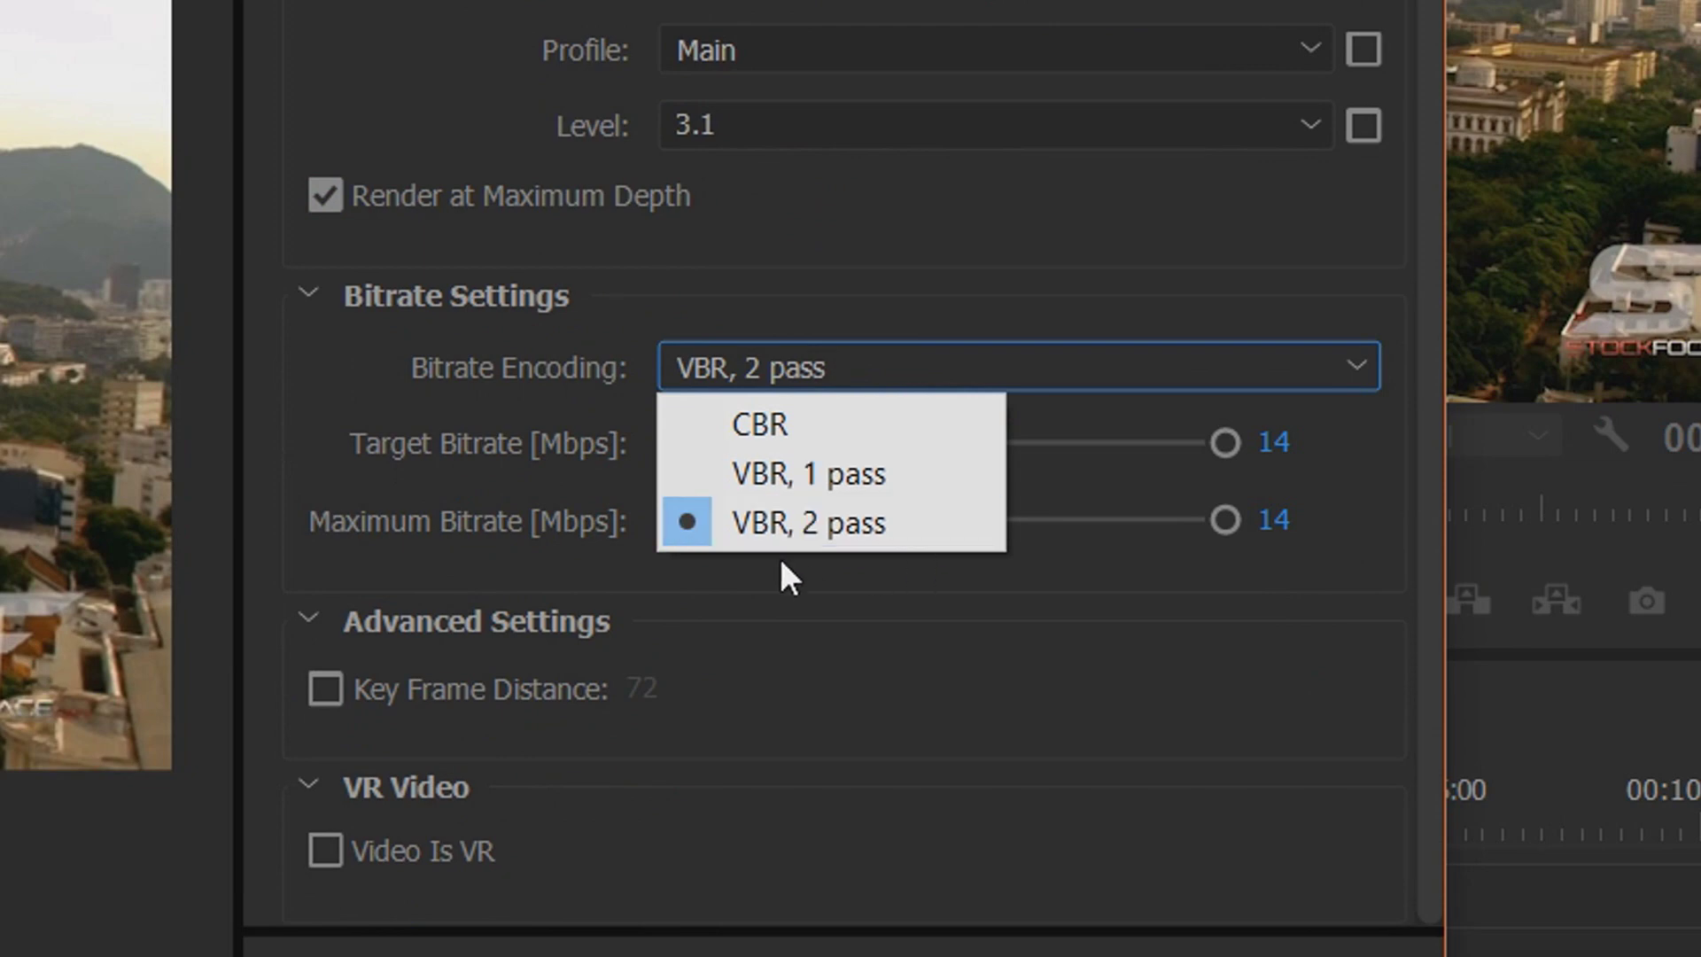
click(866, 535)
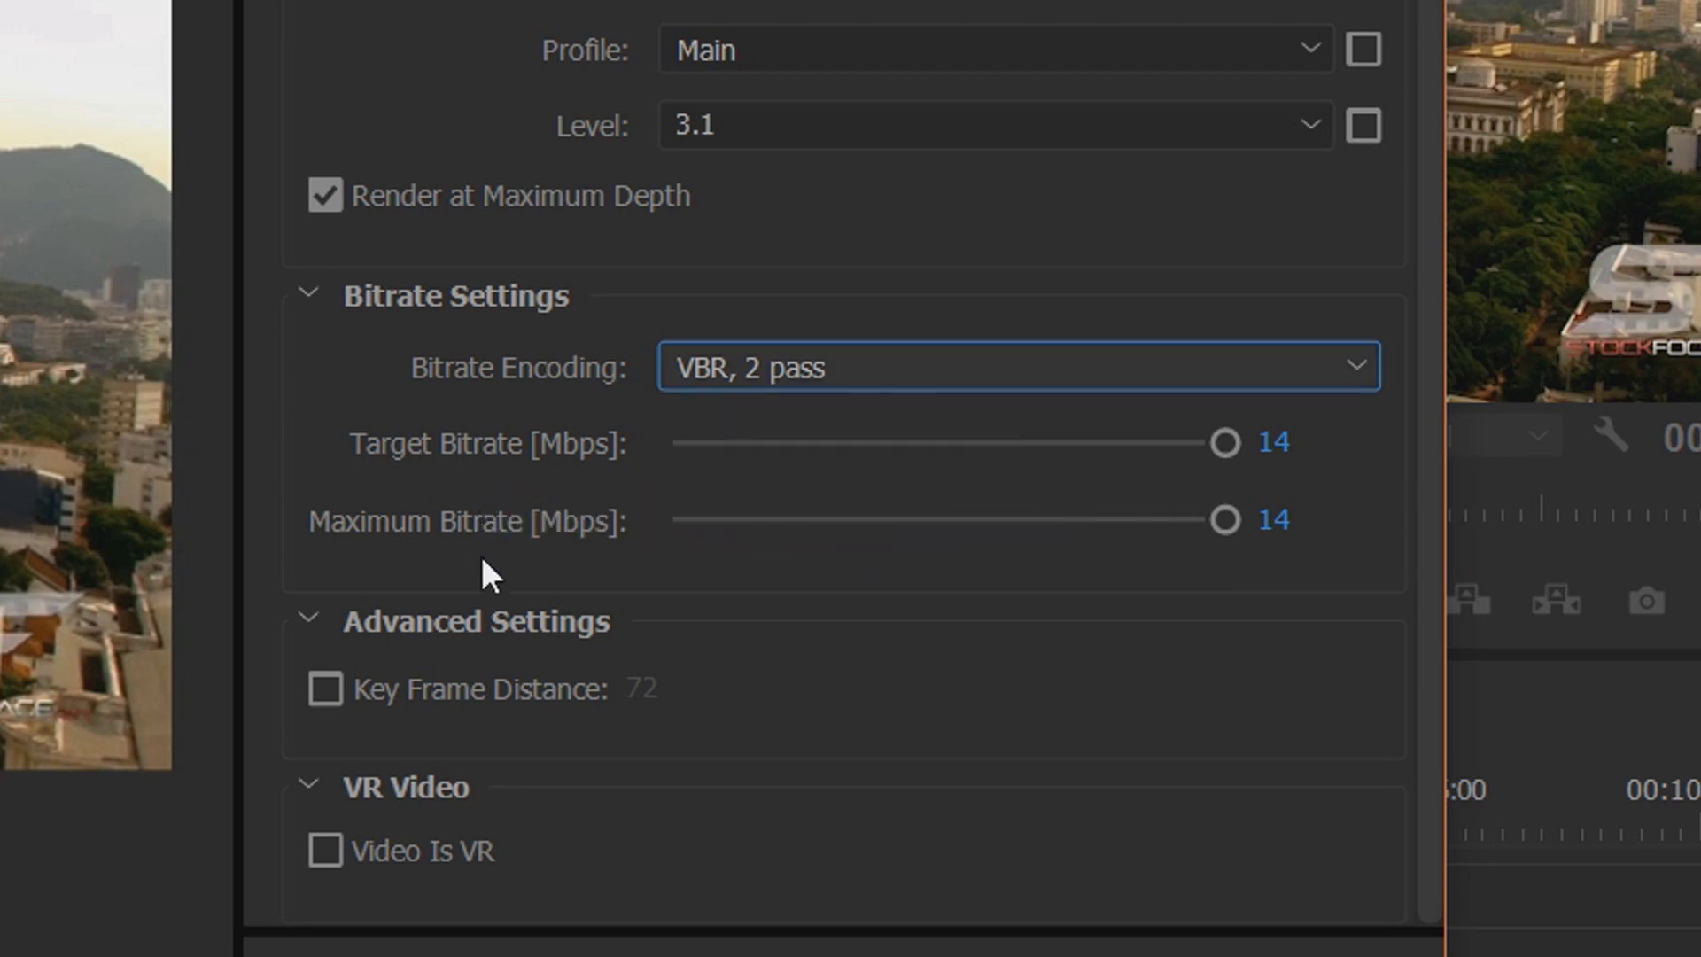
mouse_move(499, 539)
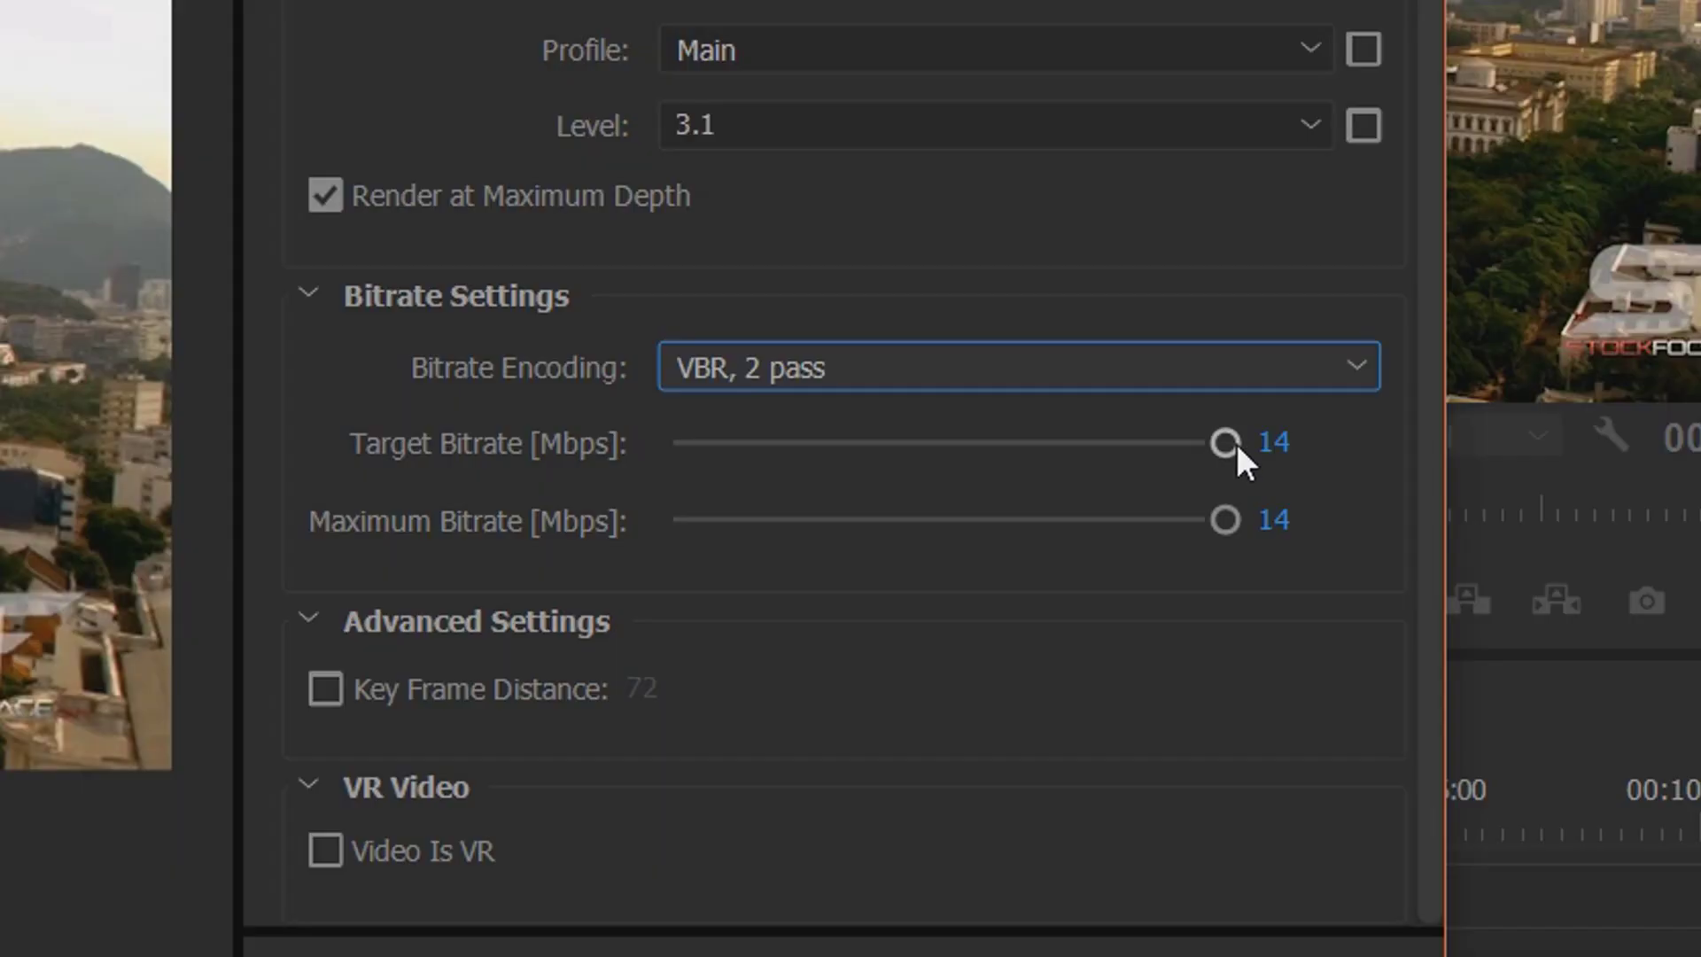
drag(1396, 503, 1374, 504)
drag(1180, 450, 775, 461)
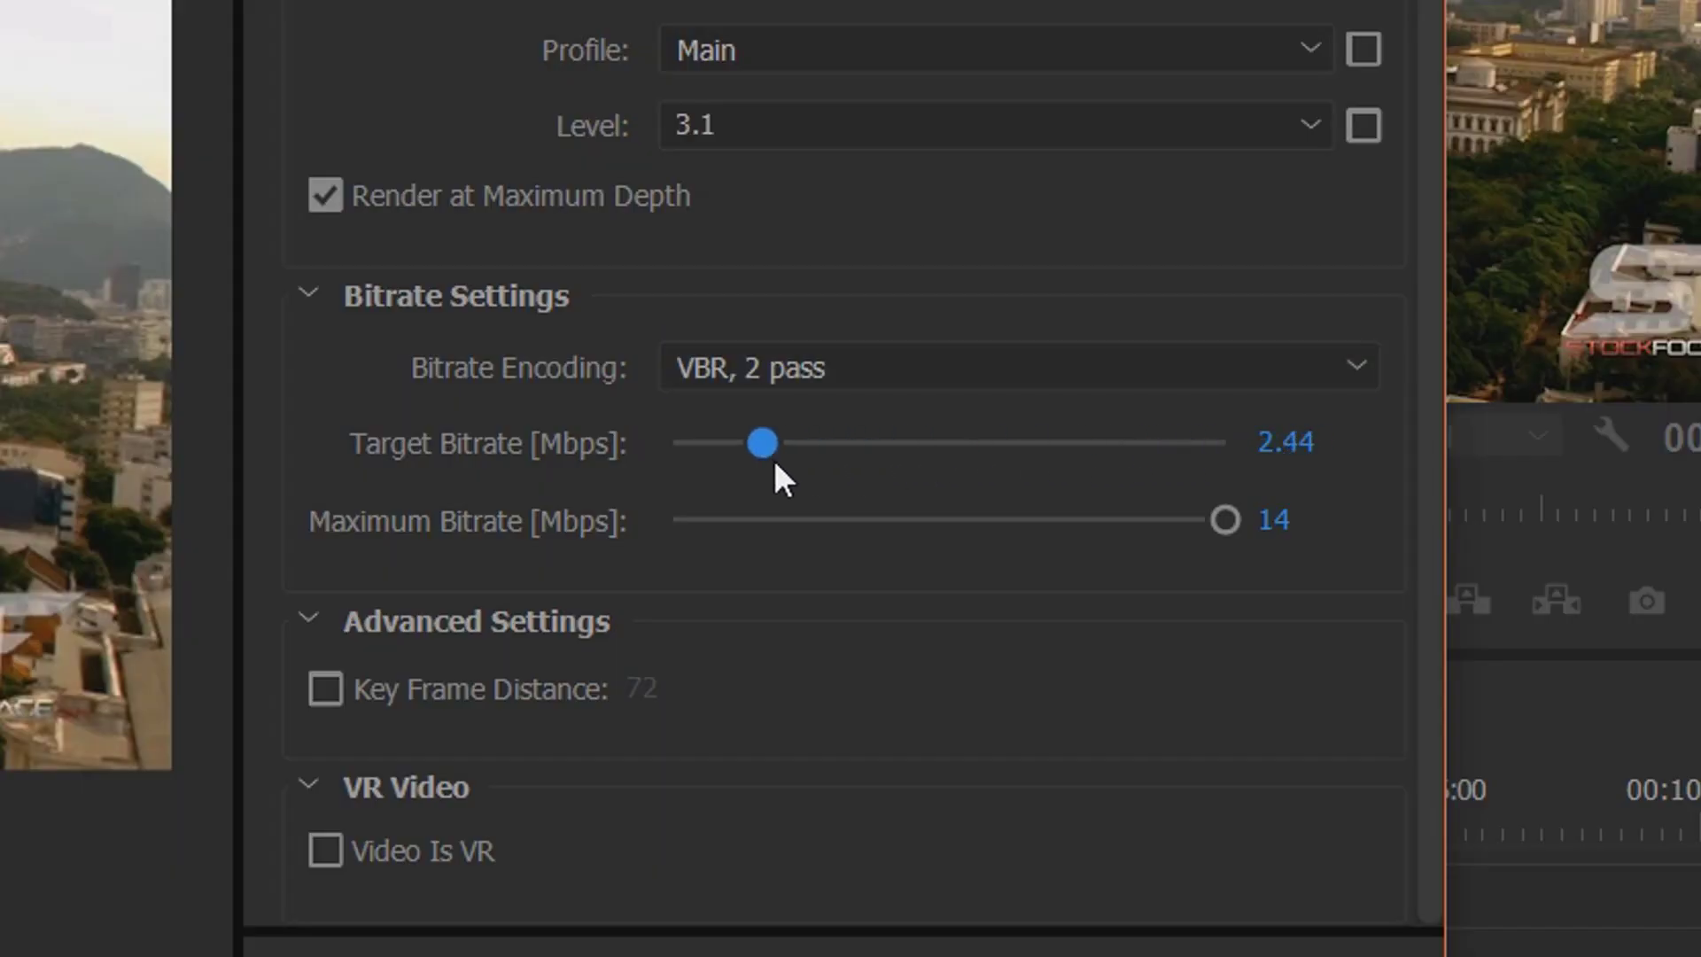
drag(1231, 516, 790, 535)
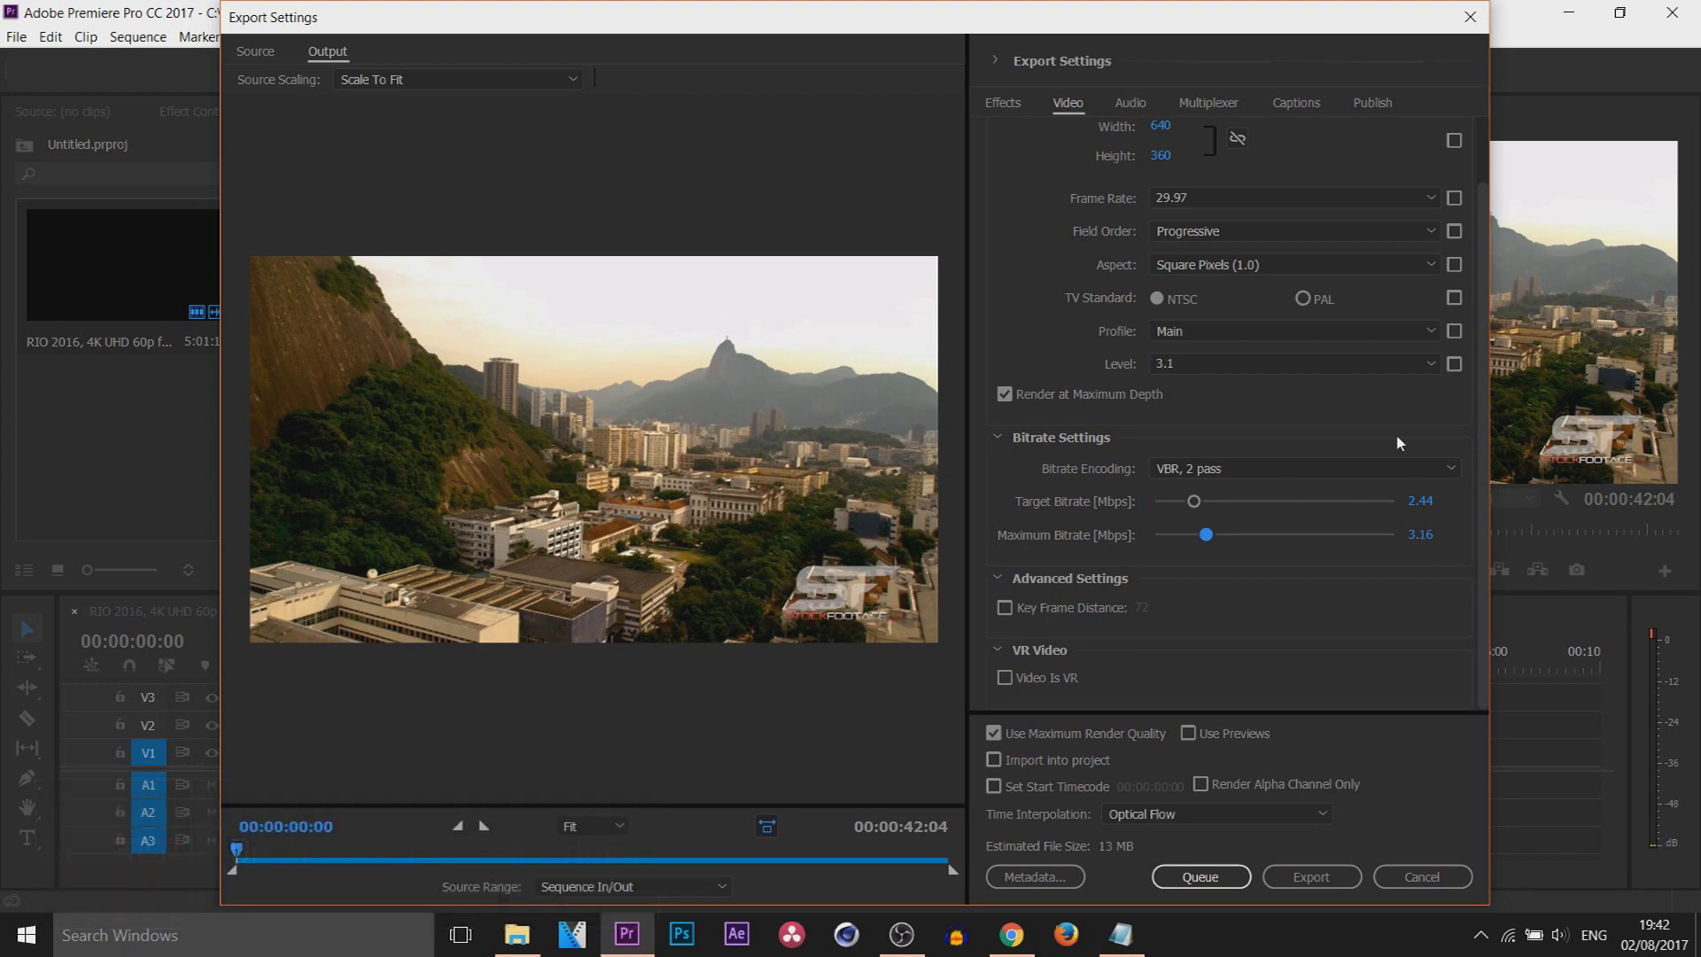
drag(1194, 501, 1172, 501)
drag(1172, 502, 1195, 501)
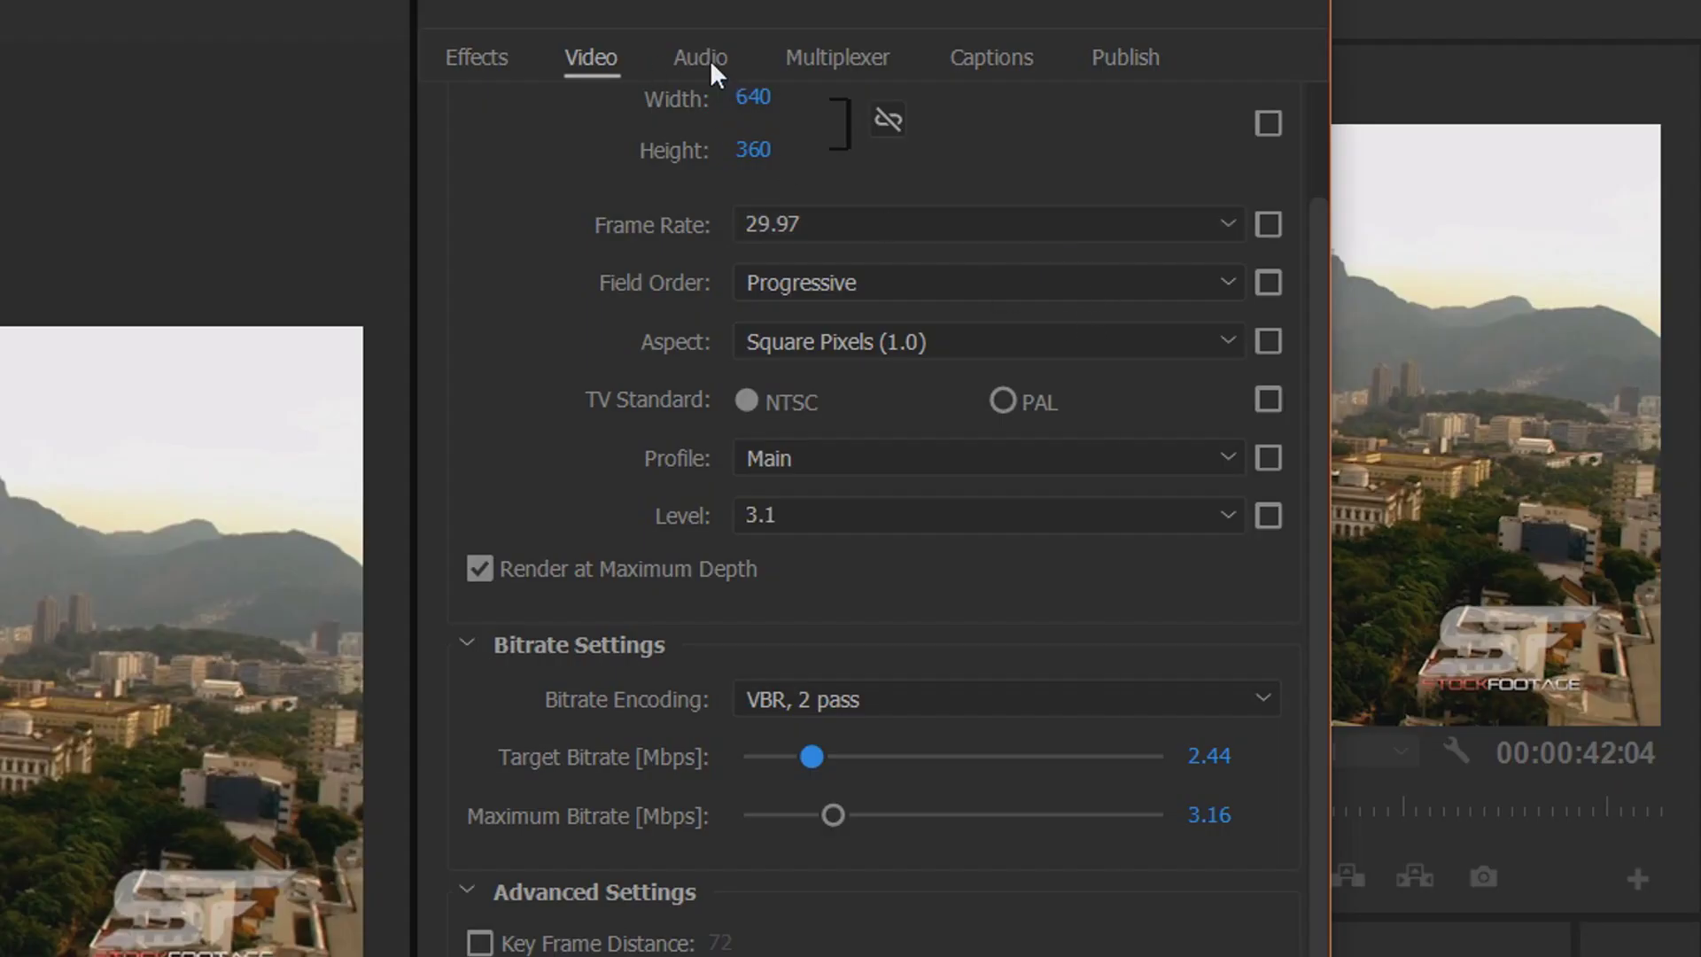
Set the export audio to a 44100 Hz sample rate and mono channels
click(700, 62)
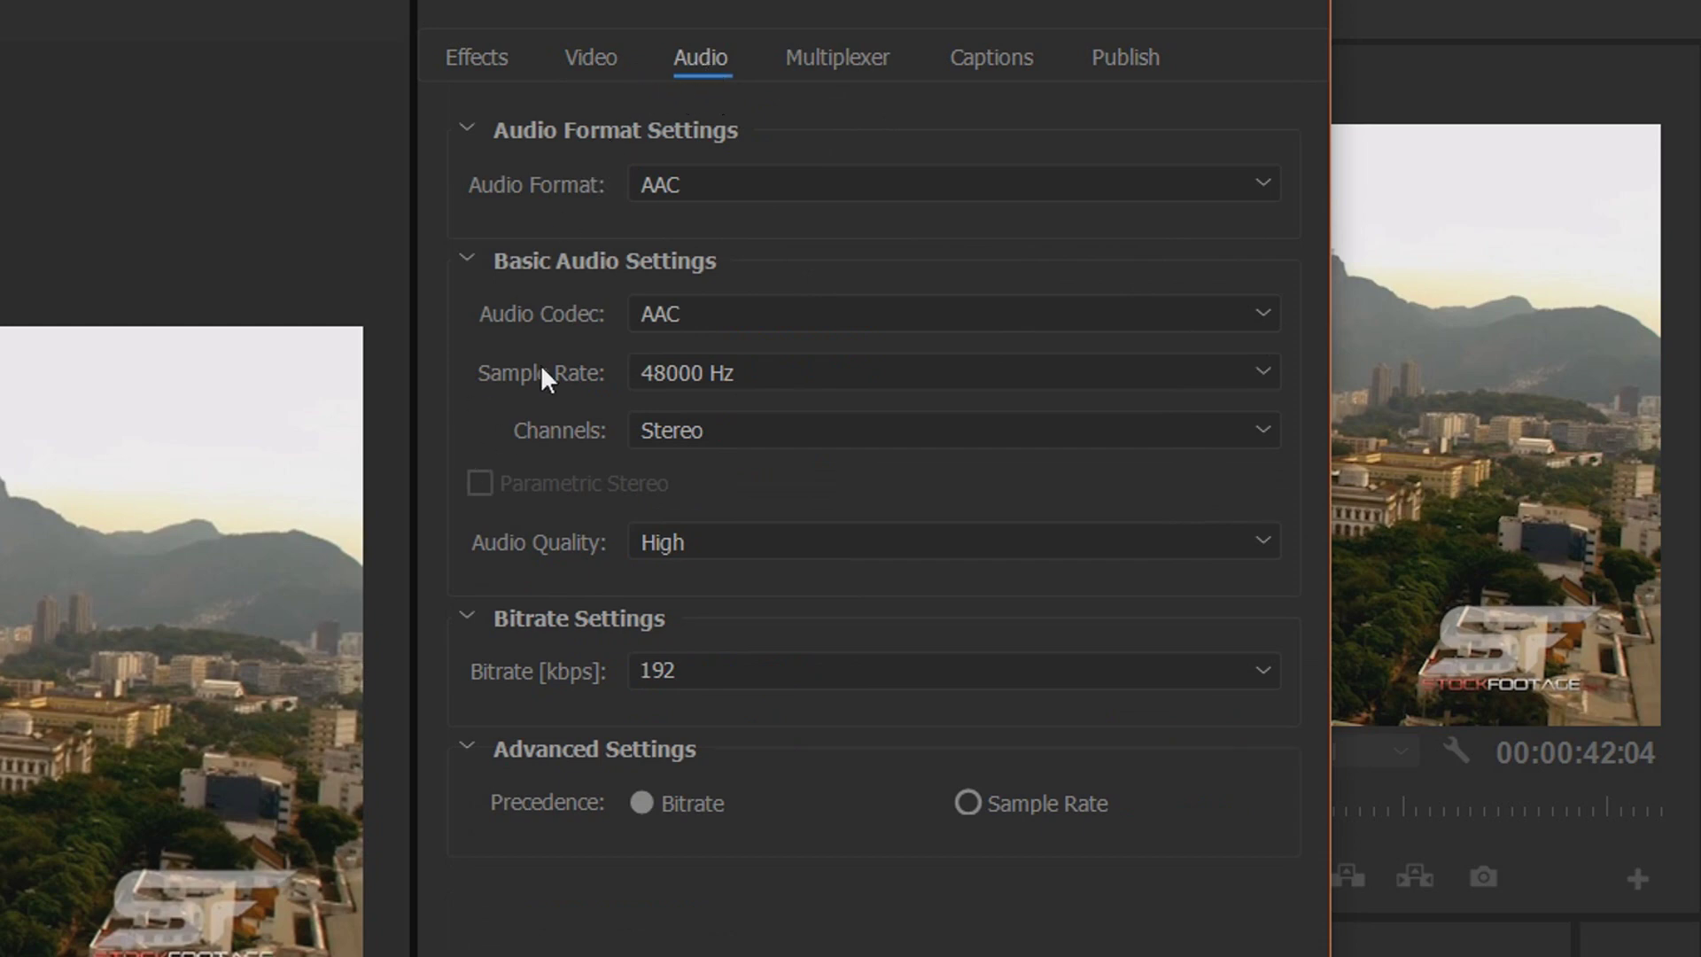
click(738, 372)
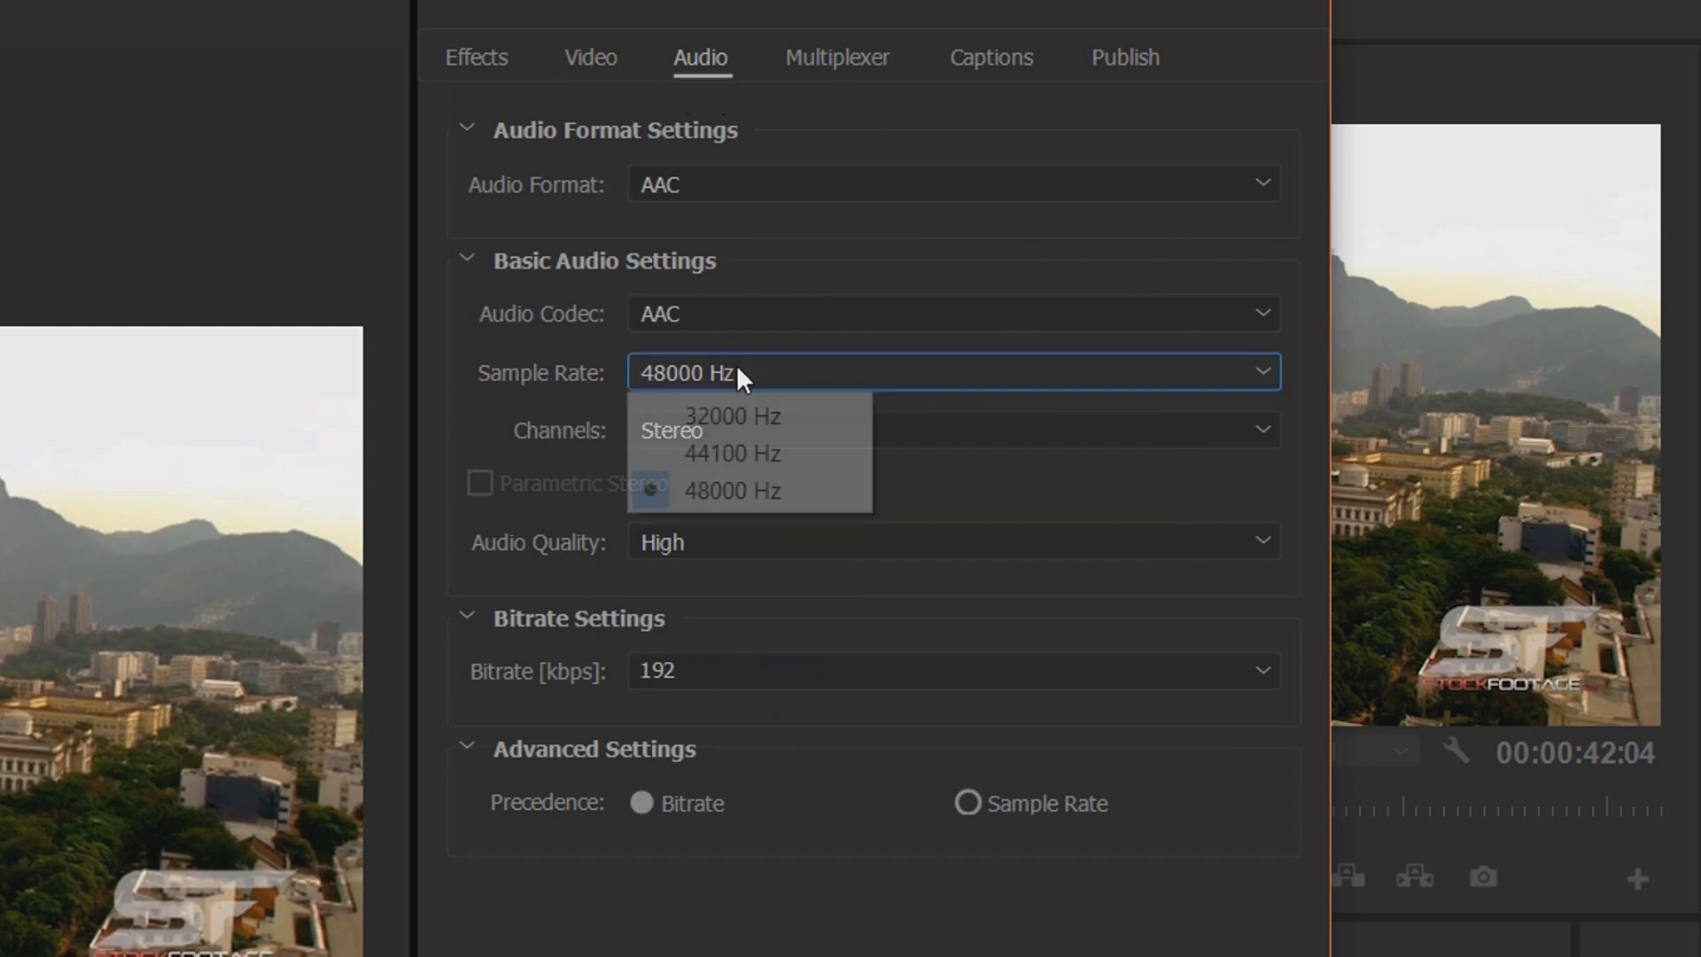
click(781, 462)
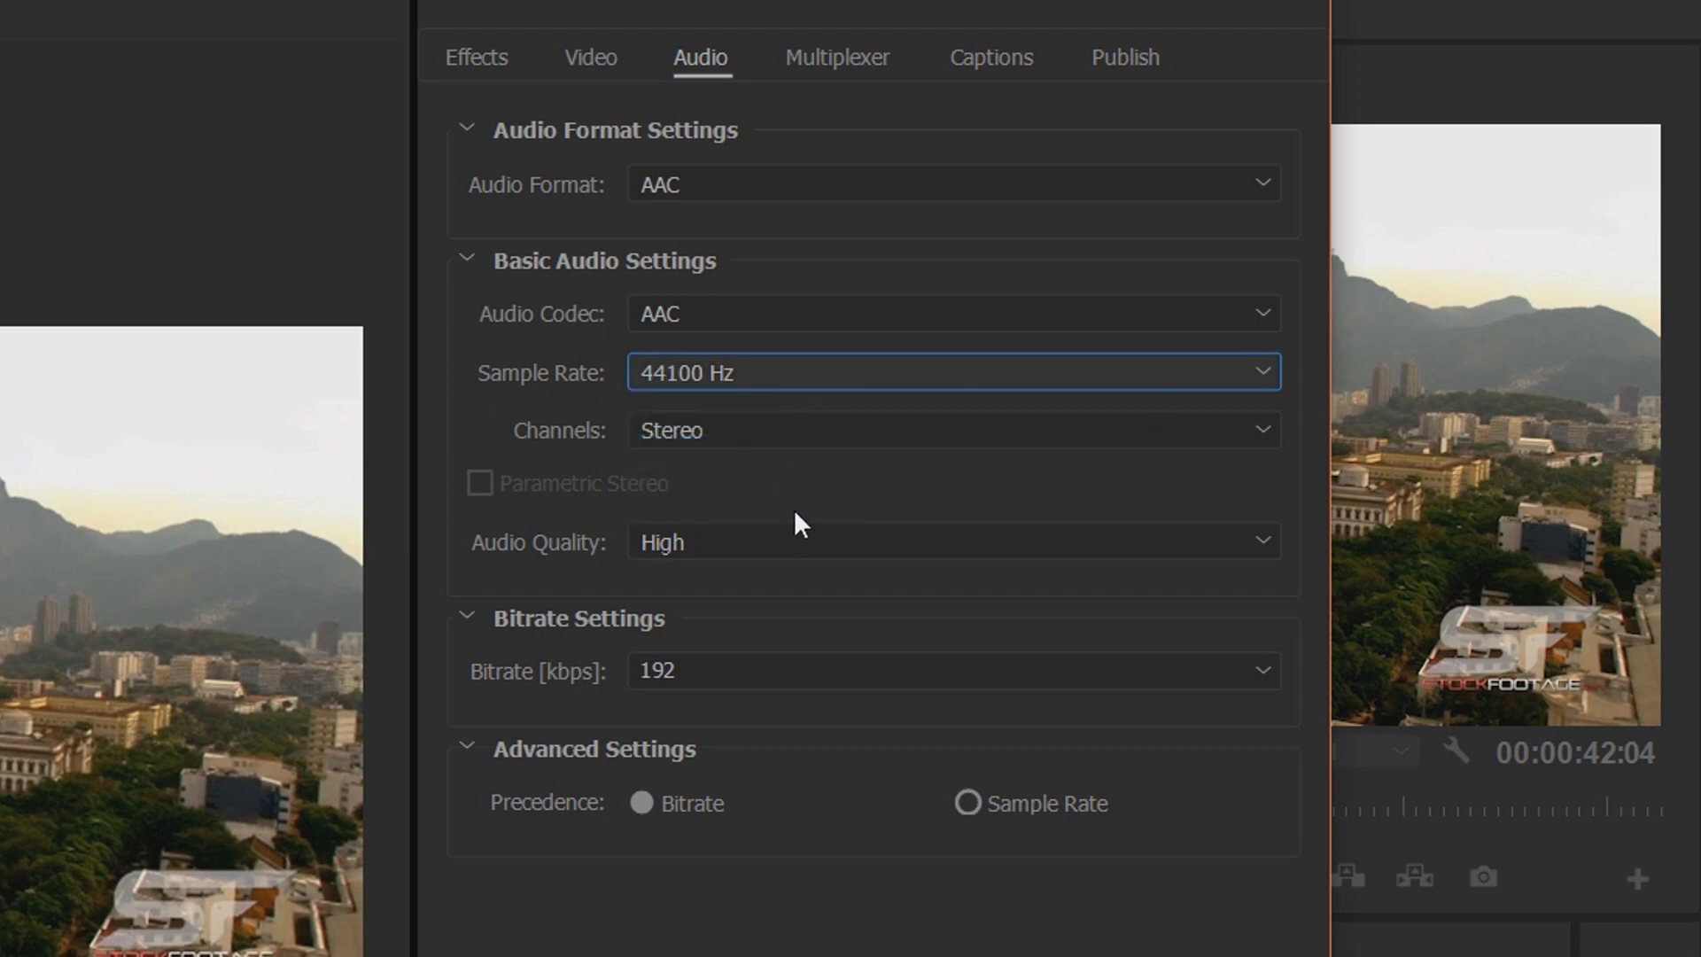
click(736, 429)
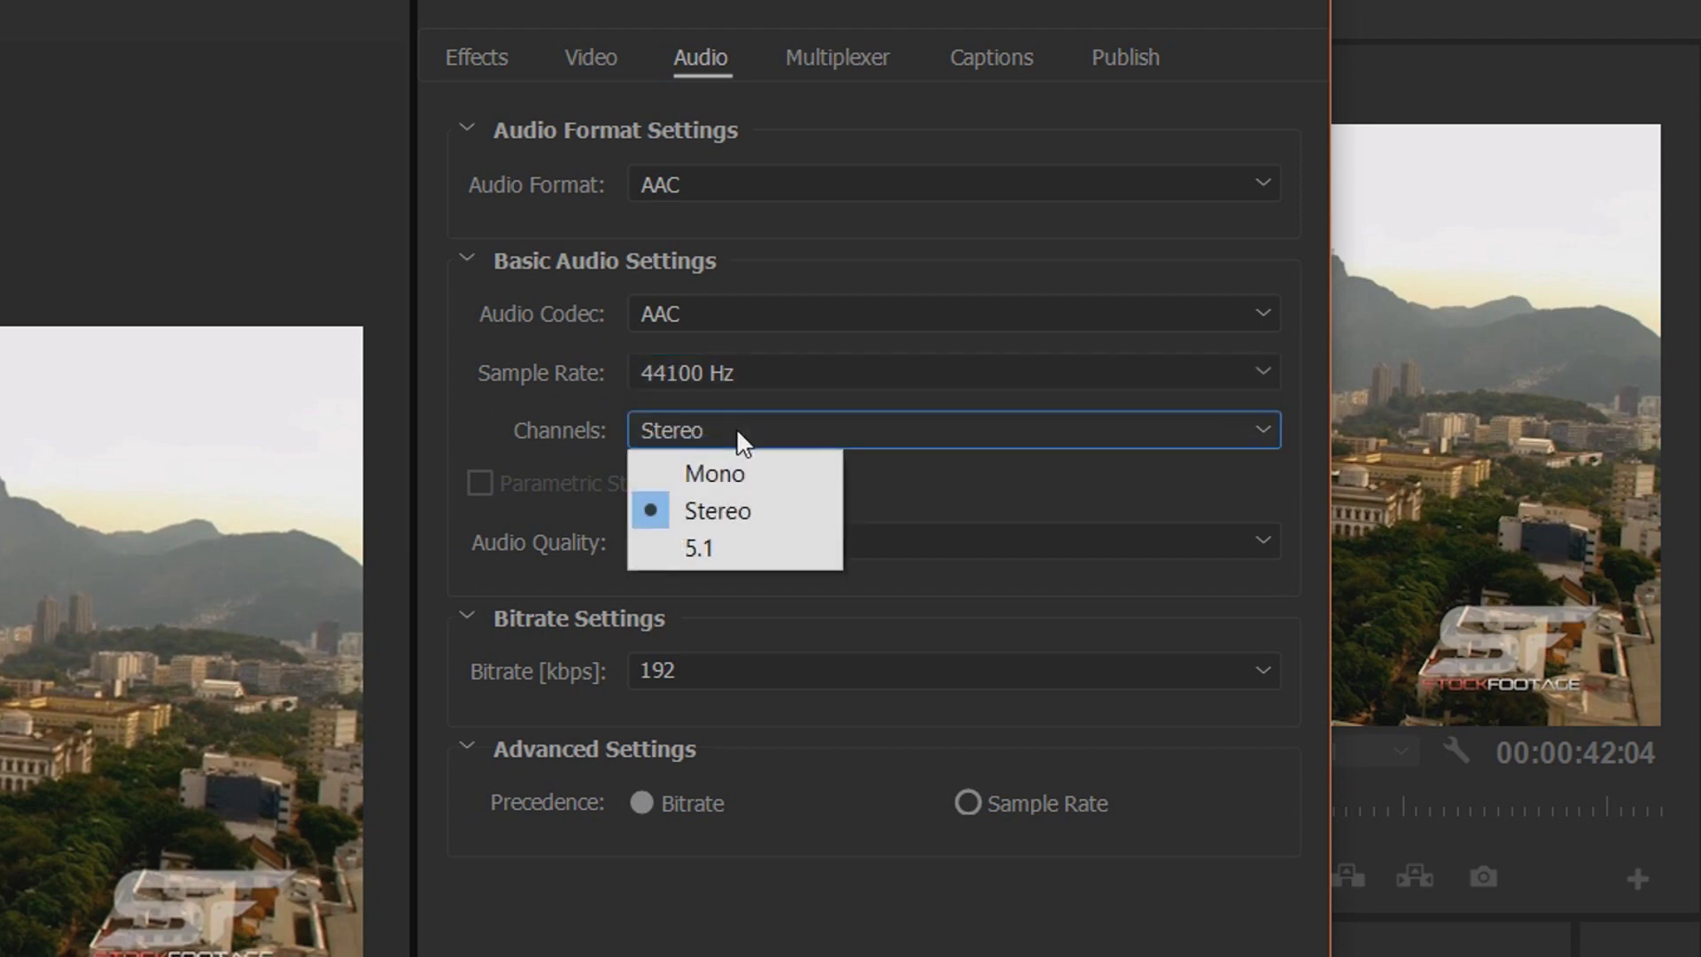
click(751, 477)
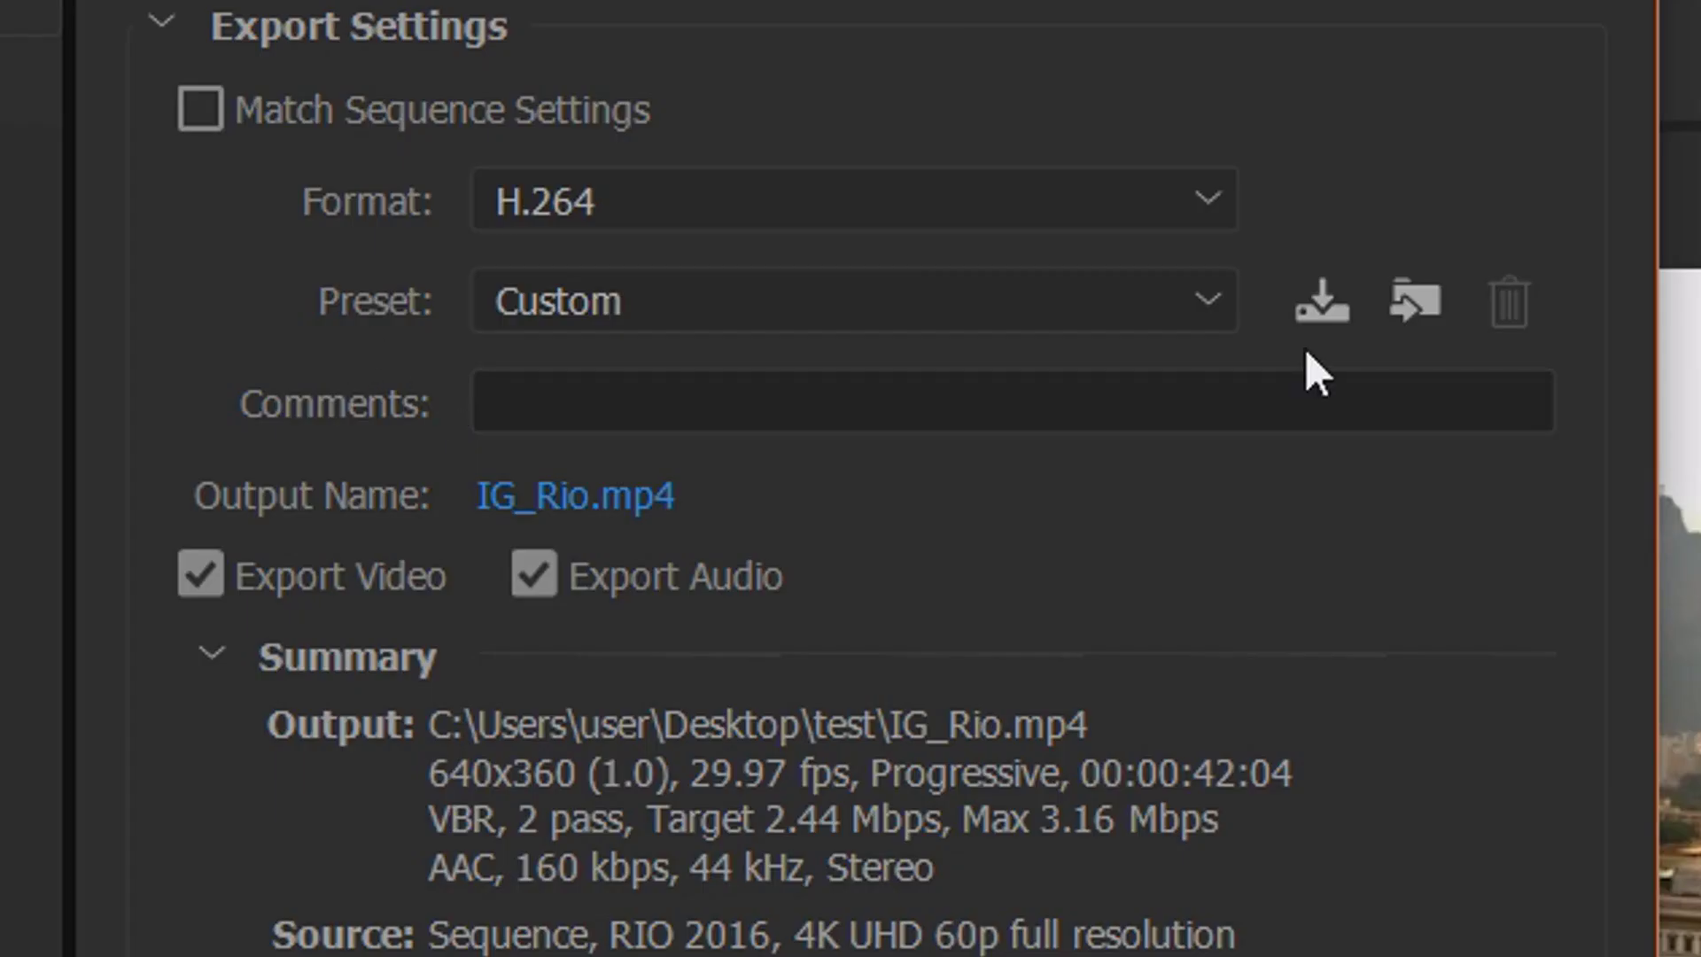
Save a new export preset named 'Instagram' from the current settings
click(1320, 305)
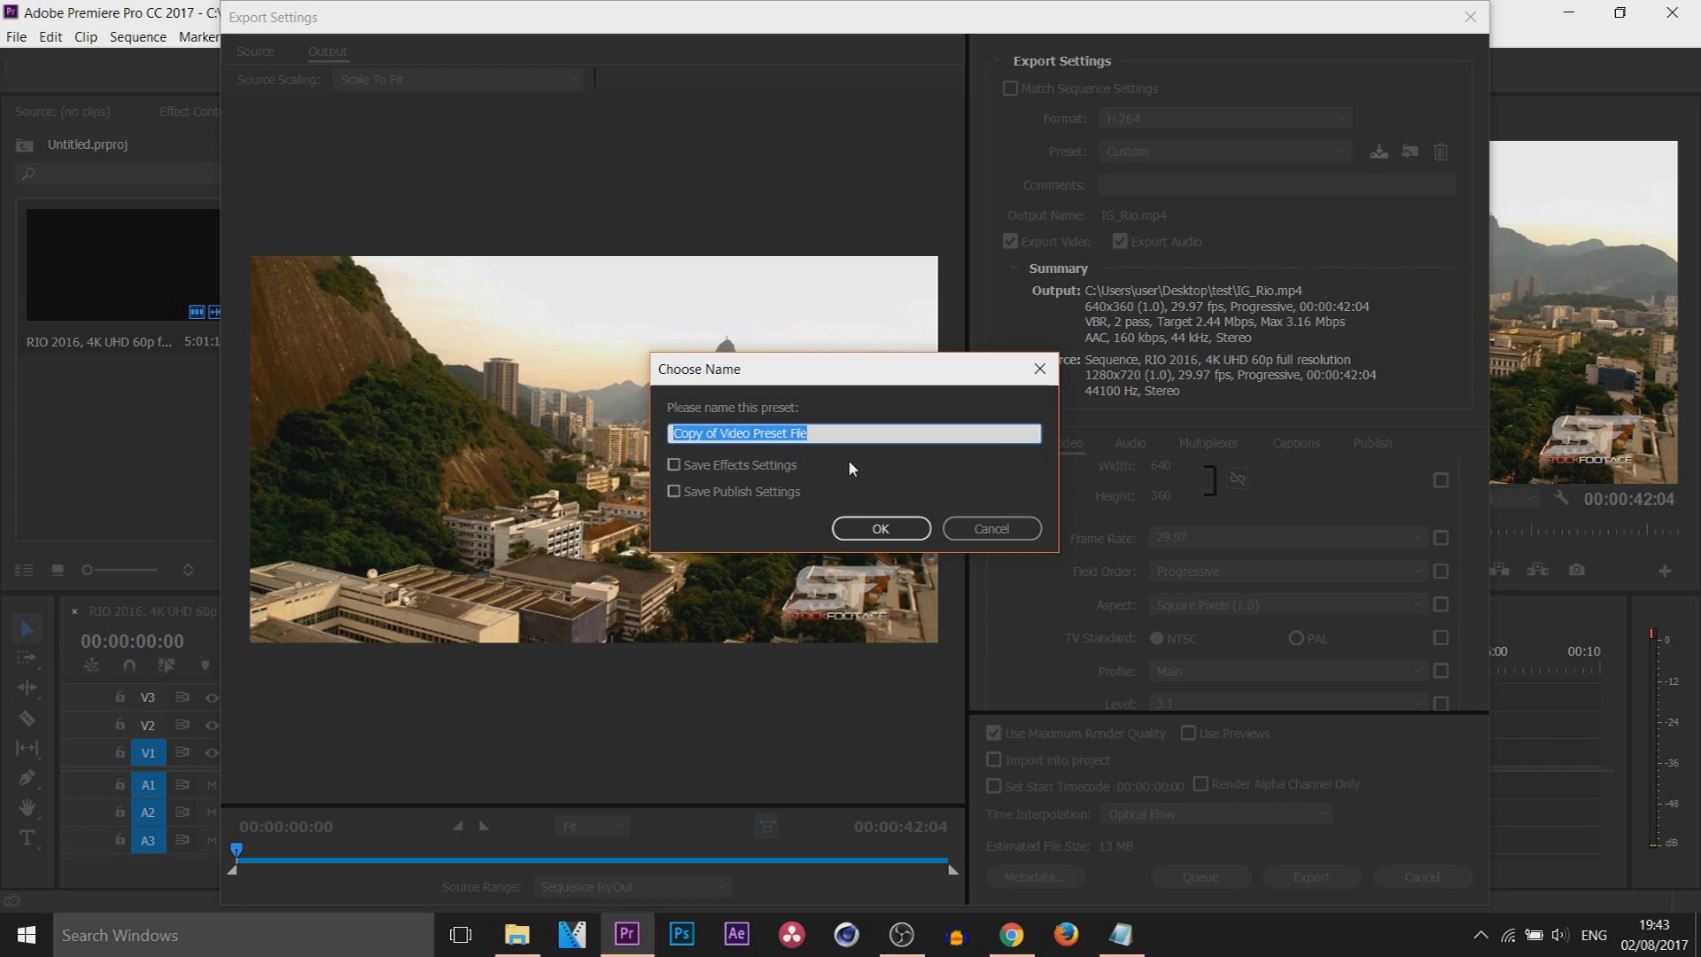
text(Instagram)
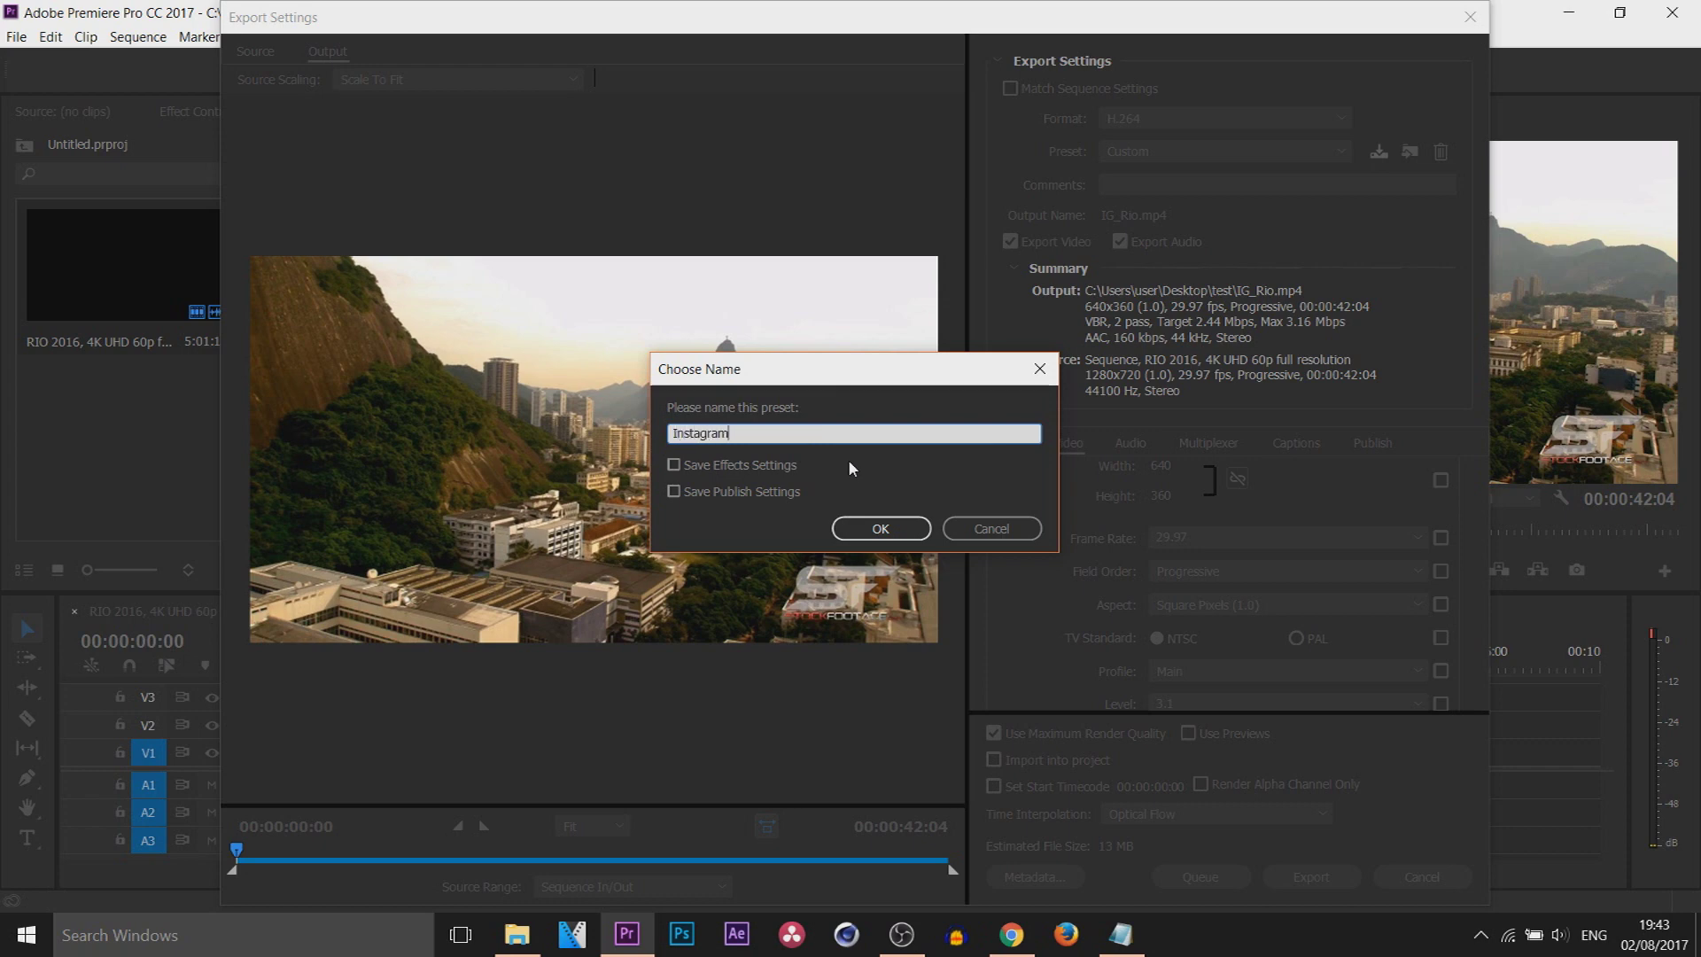
click(897, 529)
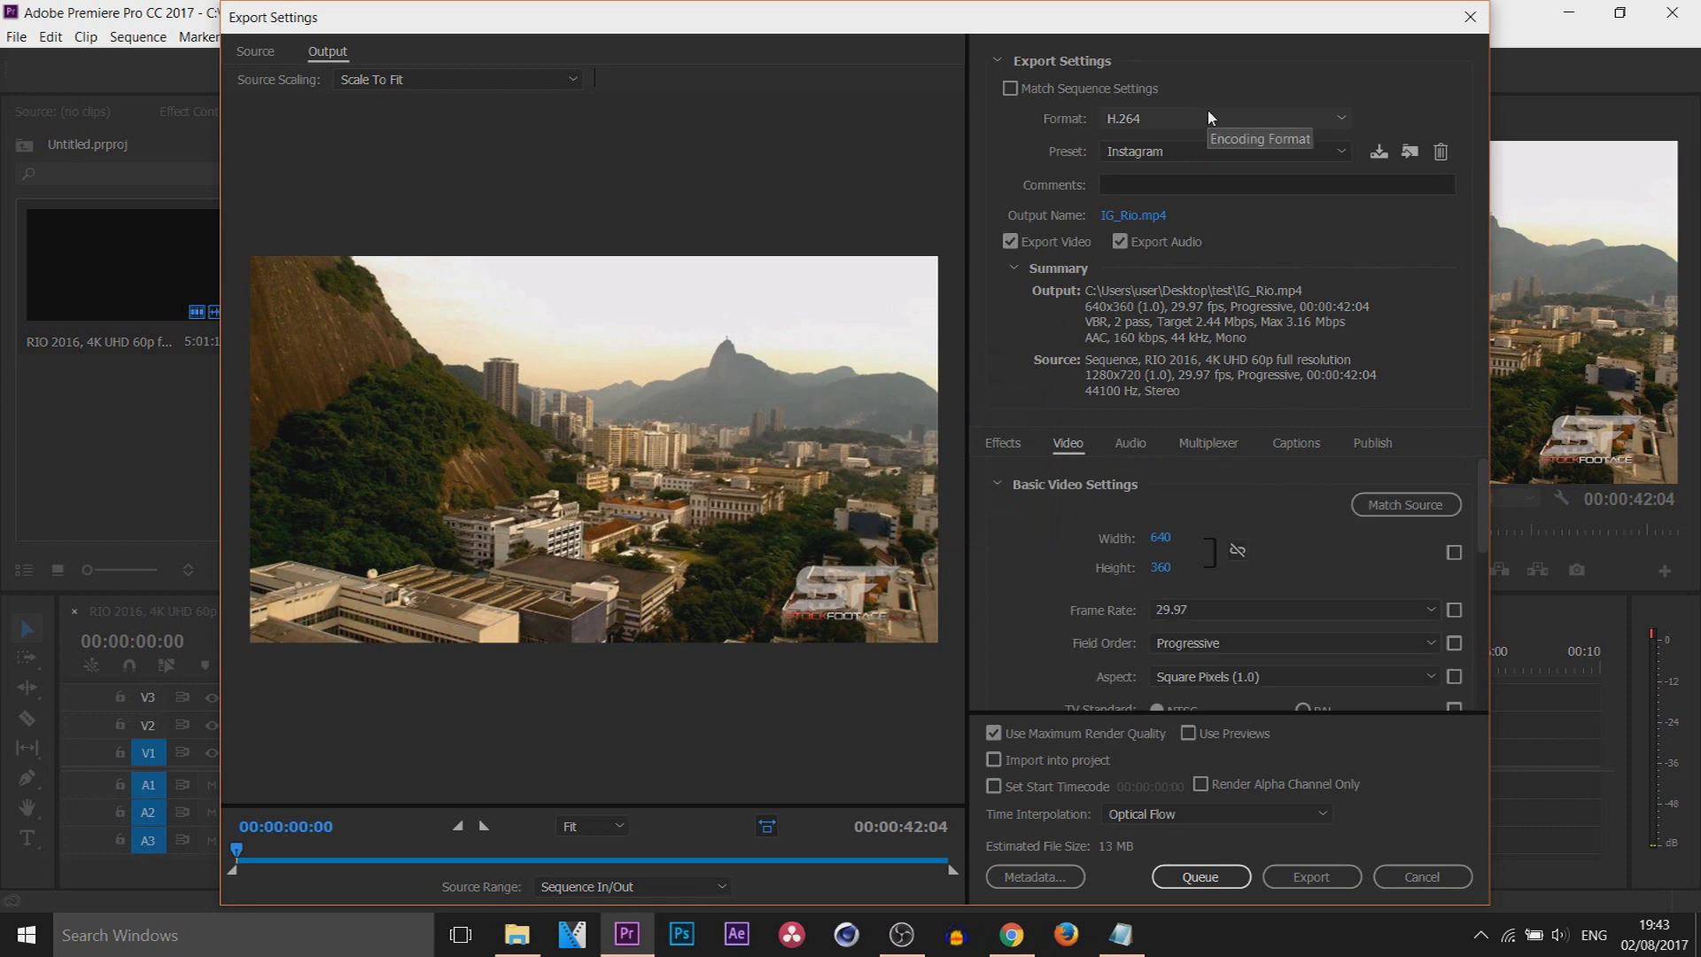
Keep the Instagram preset, set time interpolation to Frame Sampling, and export IG_Rio.mp4
click(1149, 154)
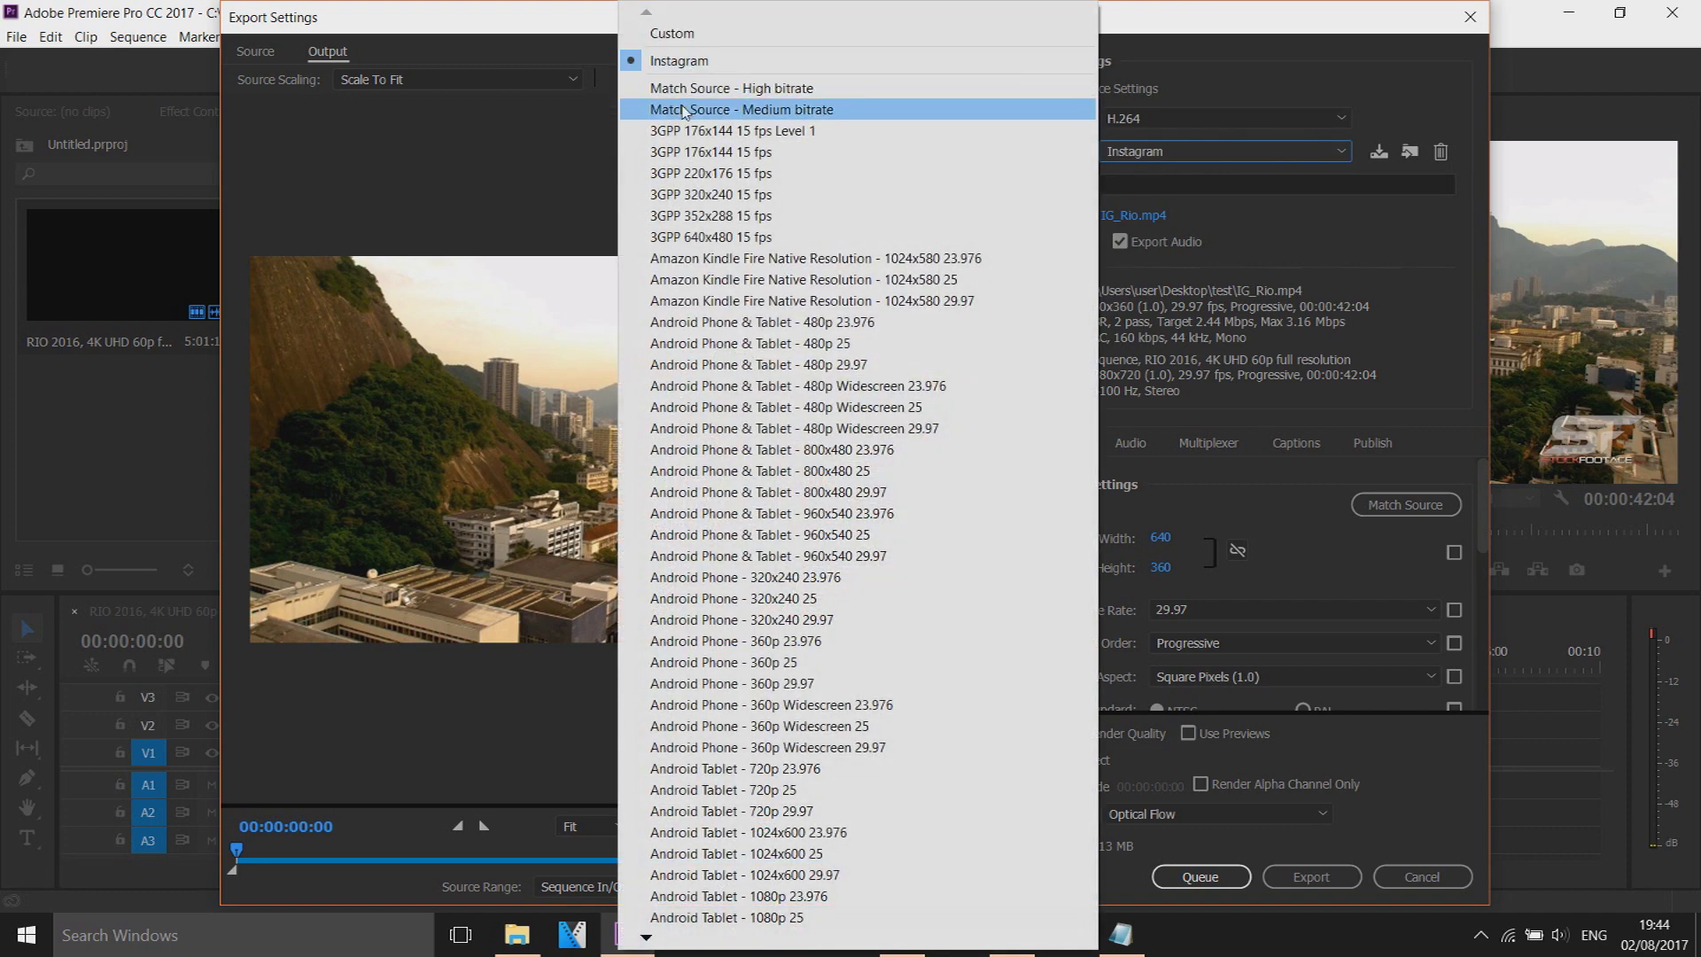
click(716, 62)
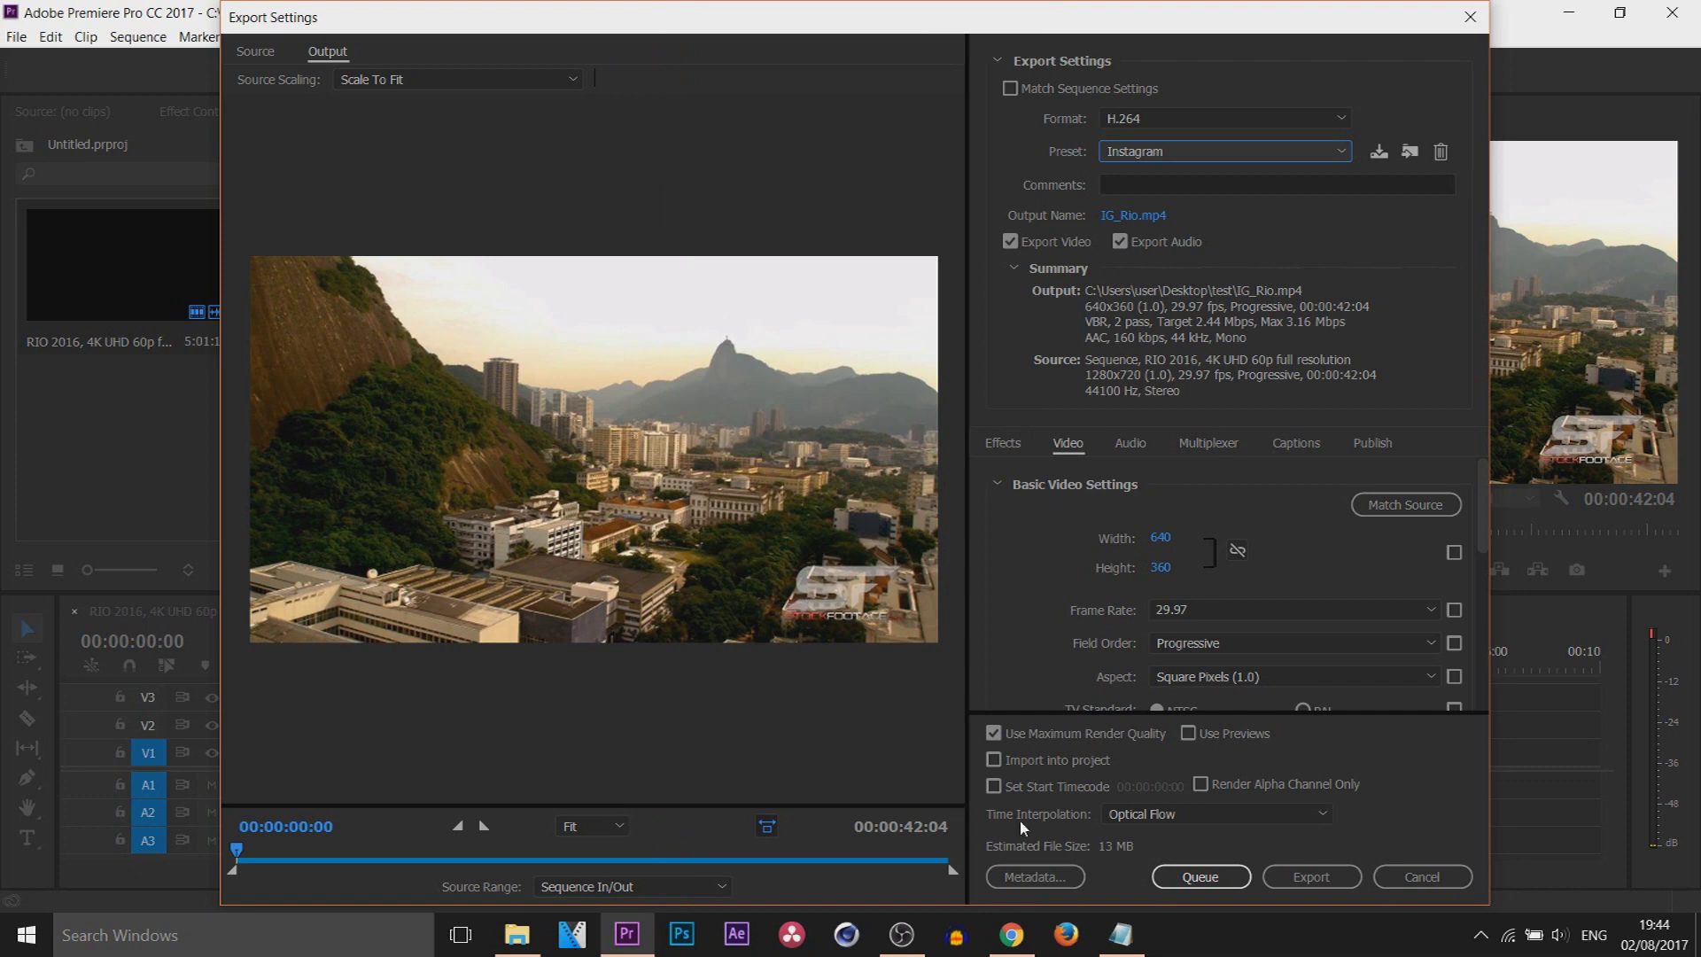
click(1144, 816)
click(1204, 838)
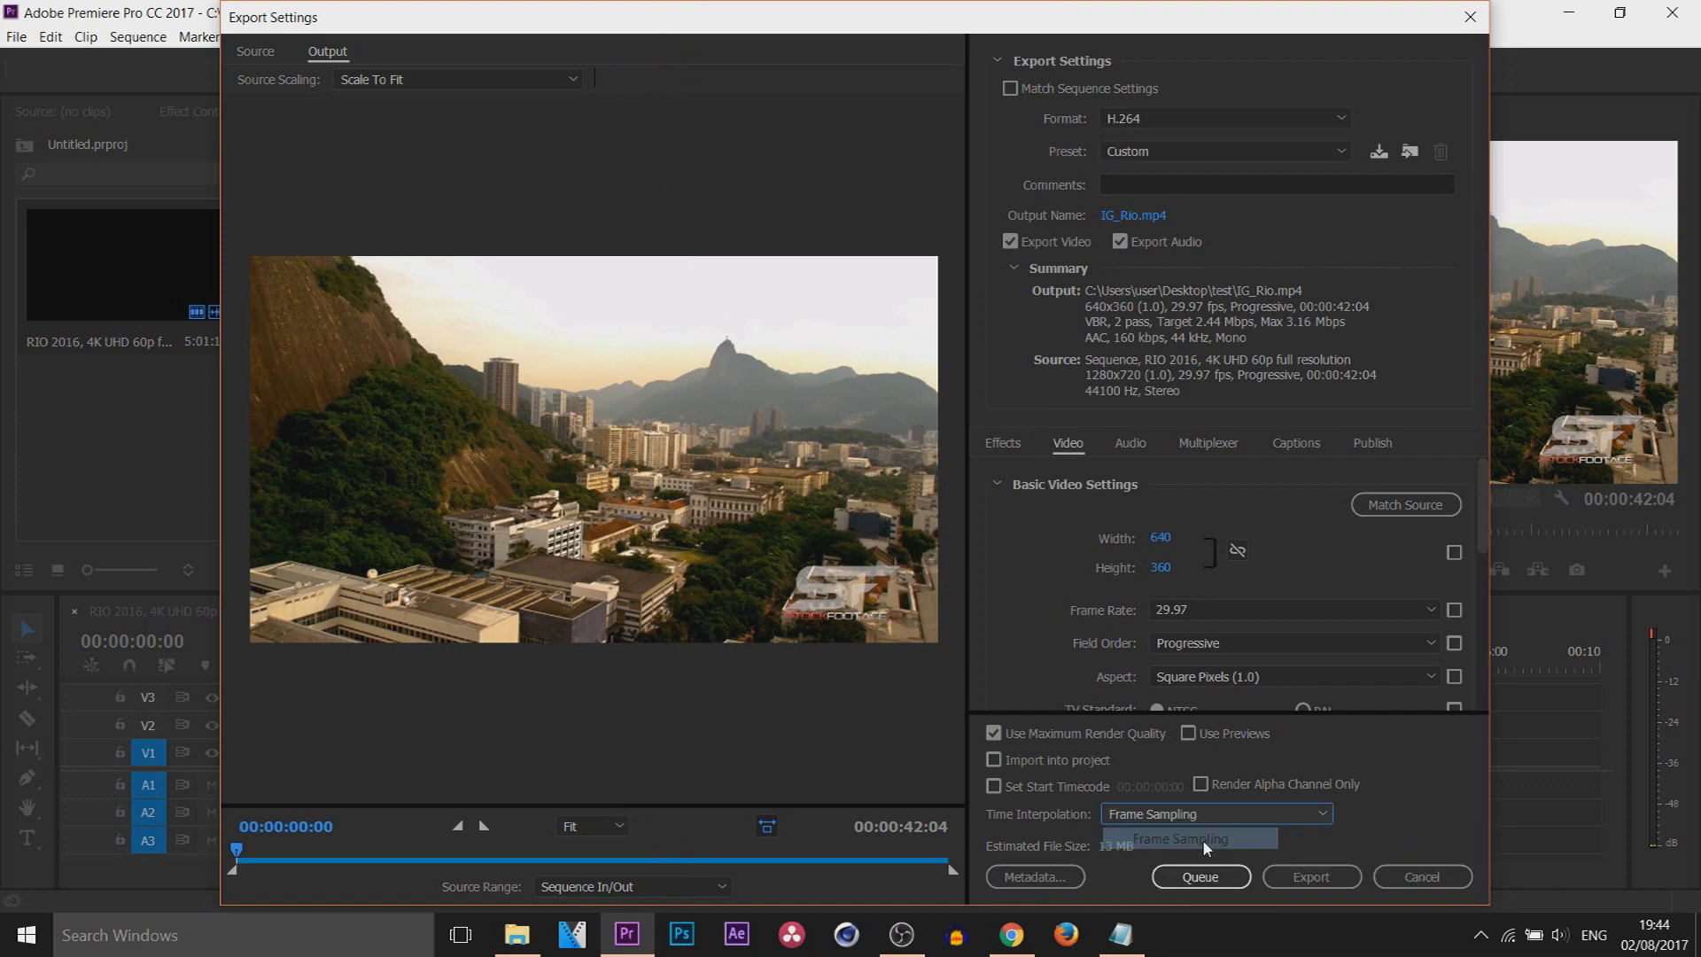
click(1328, 874)
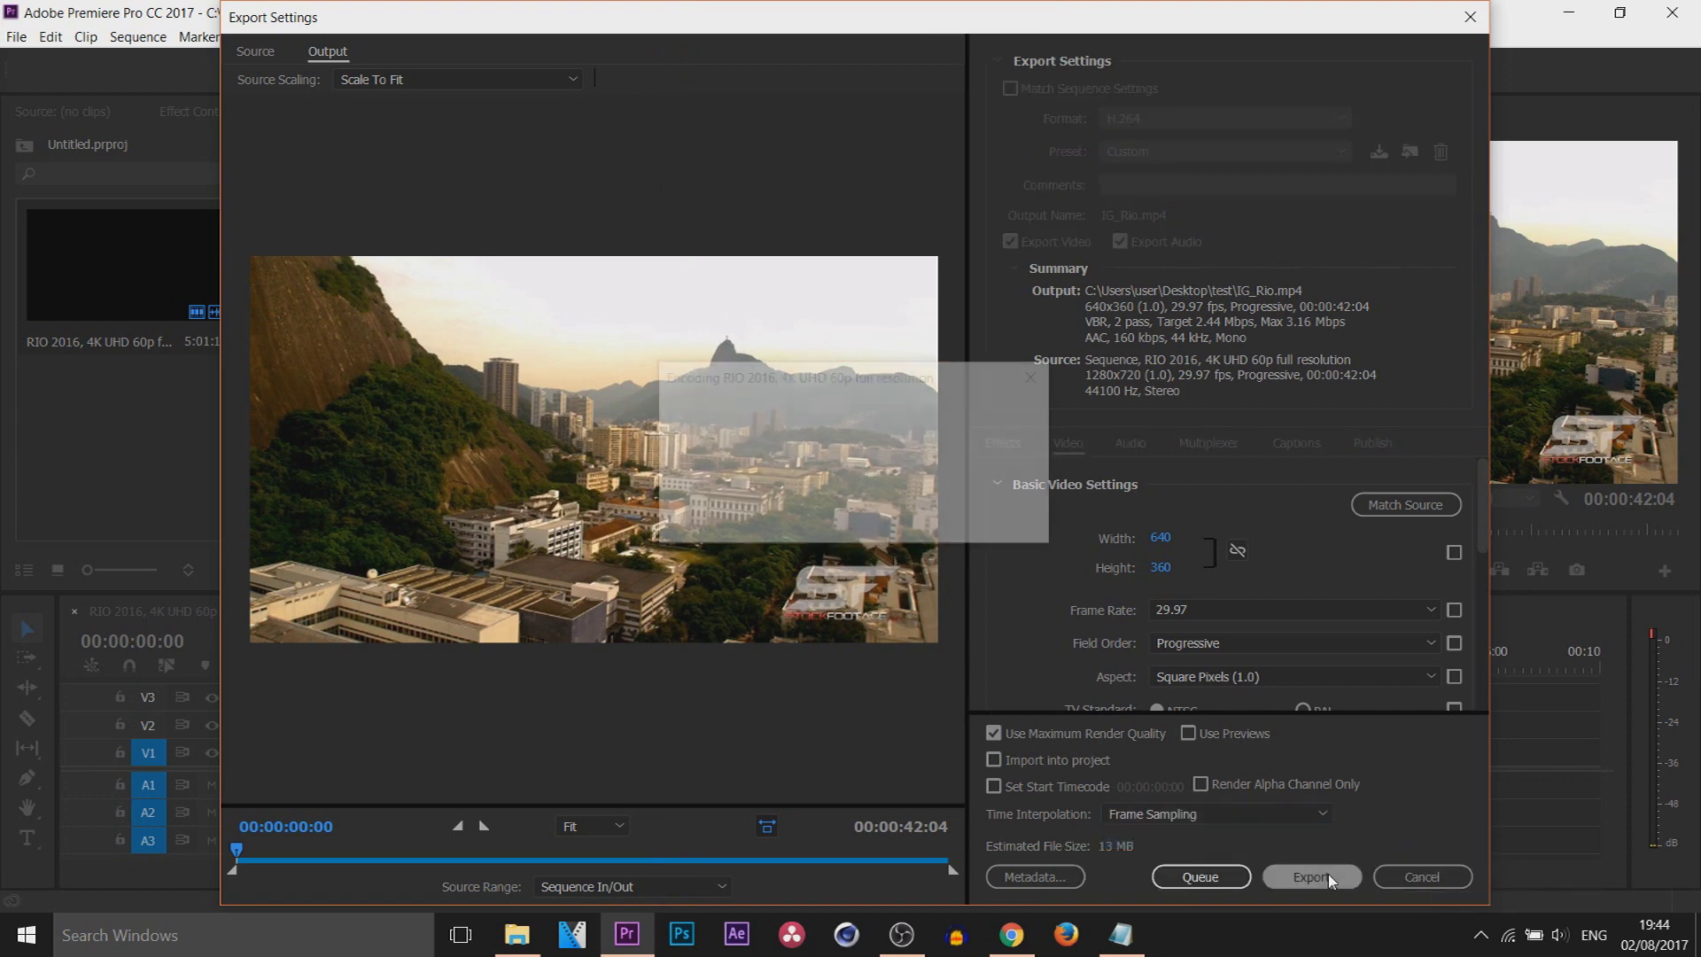